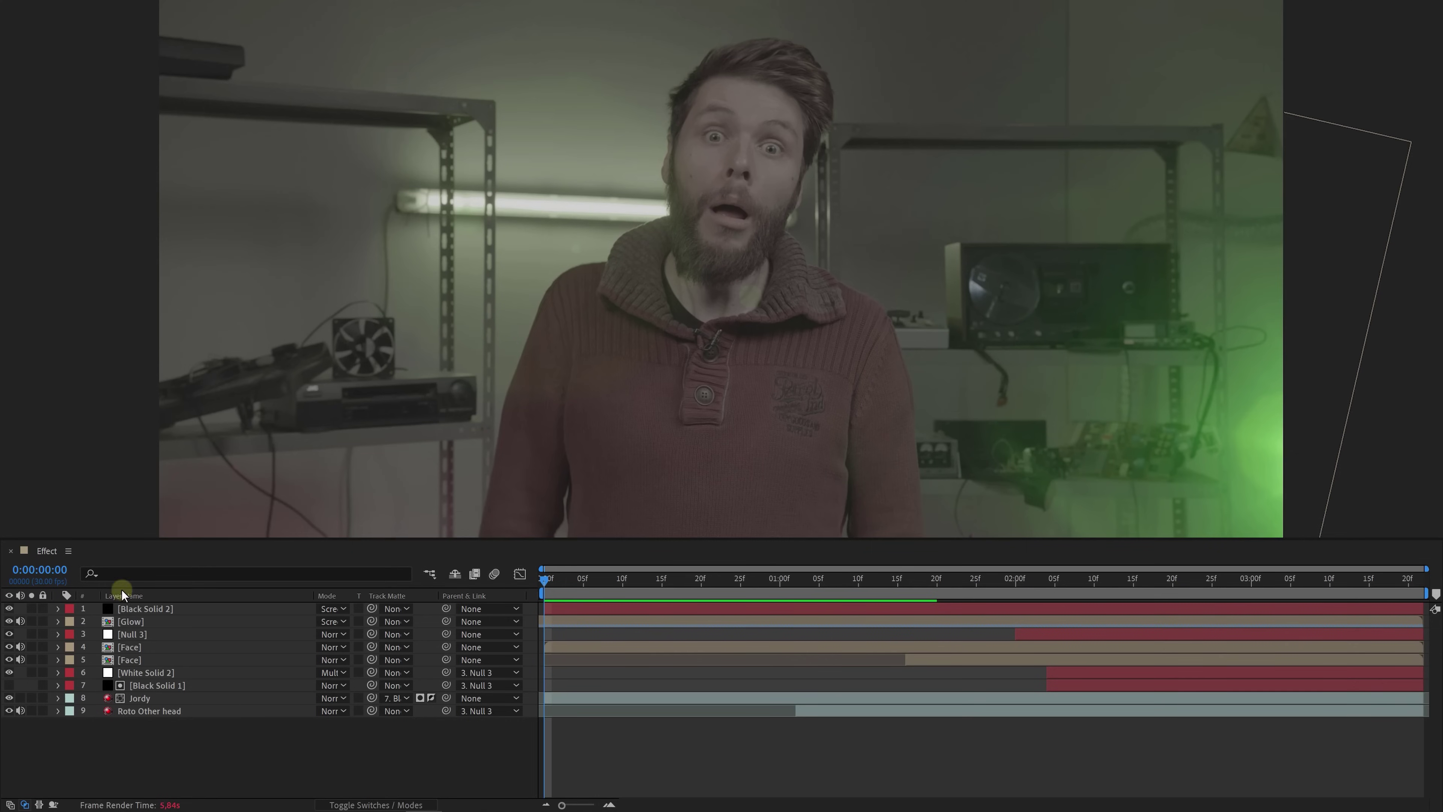
# - Twirl open the Face layer's Mask 1, then show only keyframed properties like Position and Mask Path
pyautogui.click(252, 740)
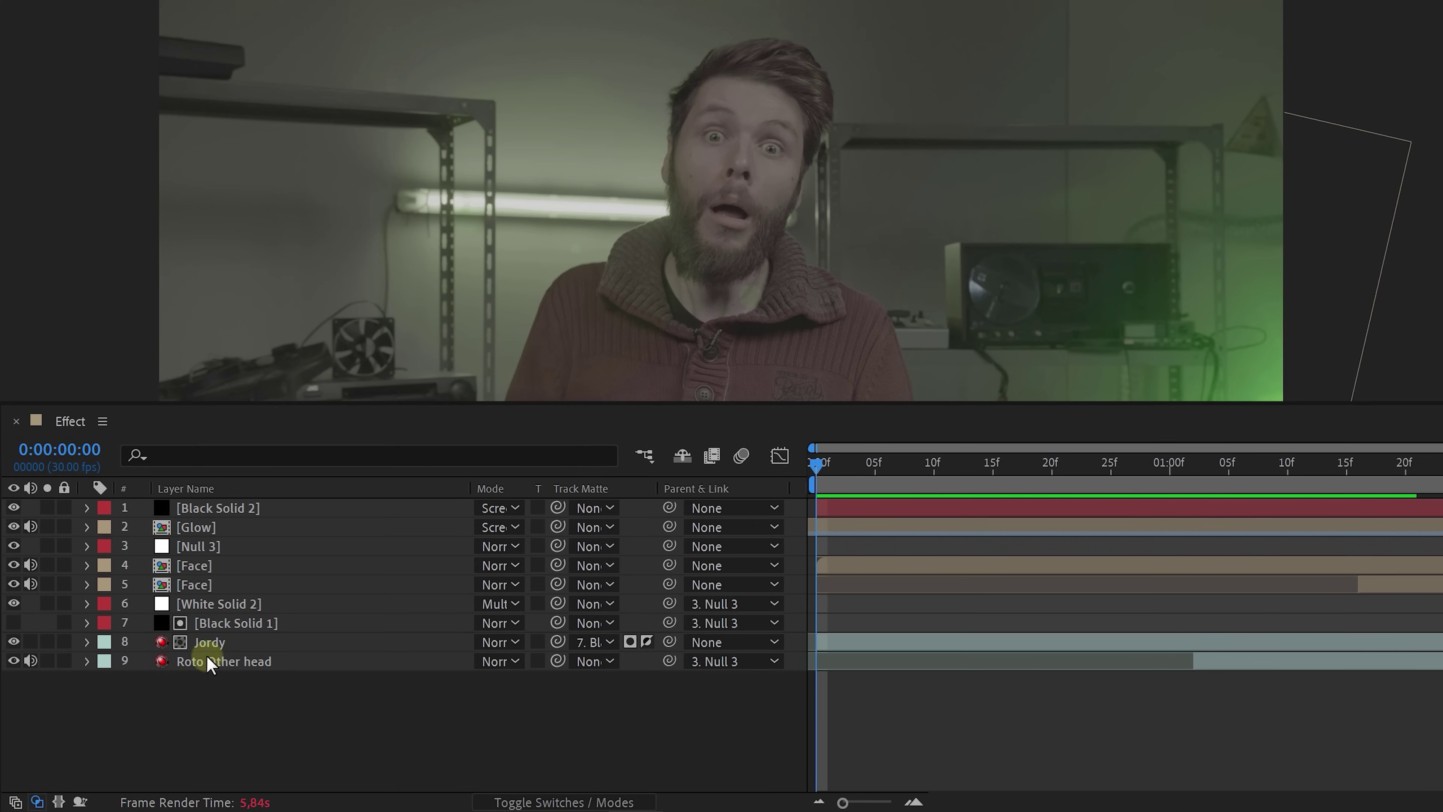
pyautogui.click(87, 566)
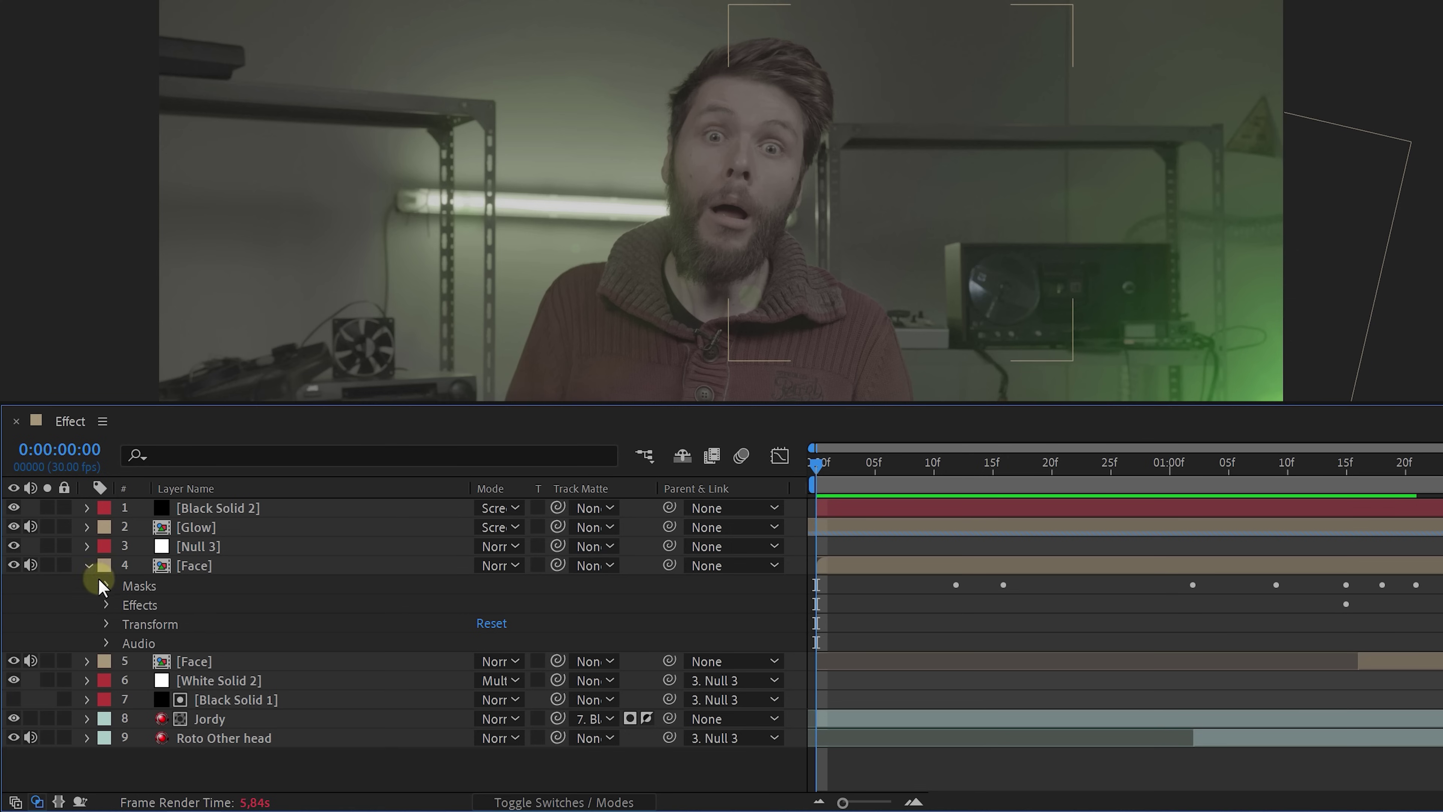
pyautogui.click(105, 586)
pyautogui.click(127, 604)
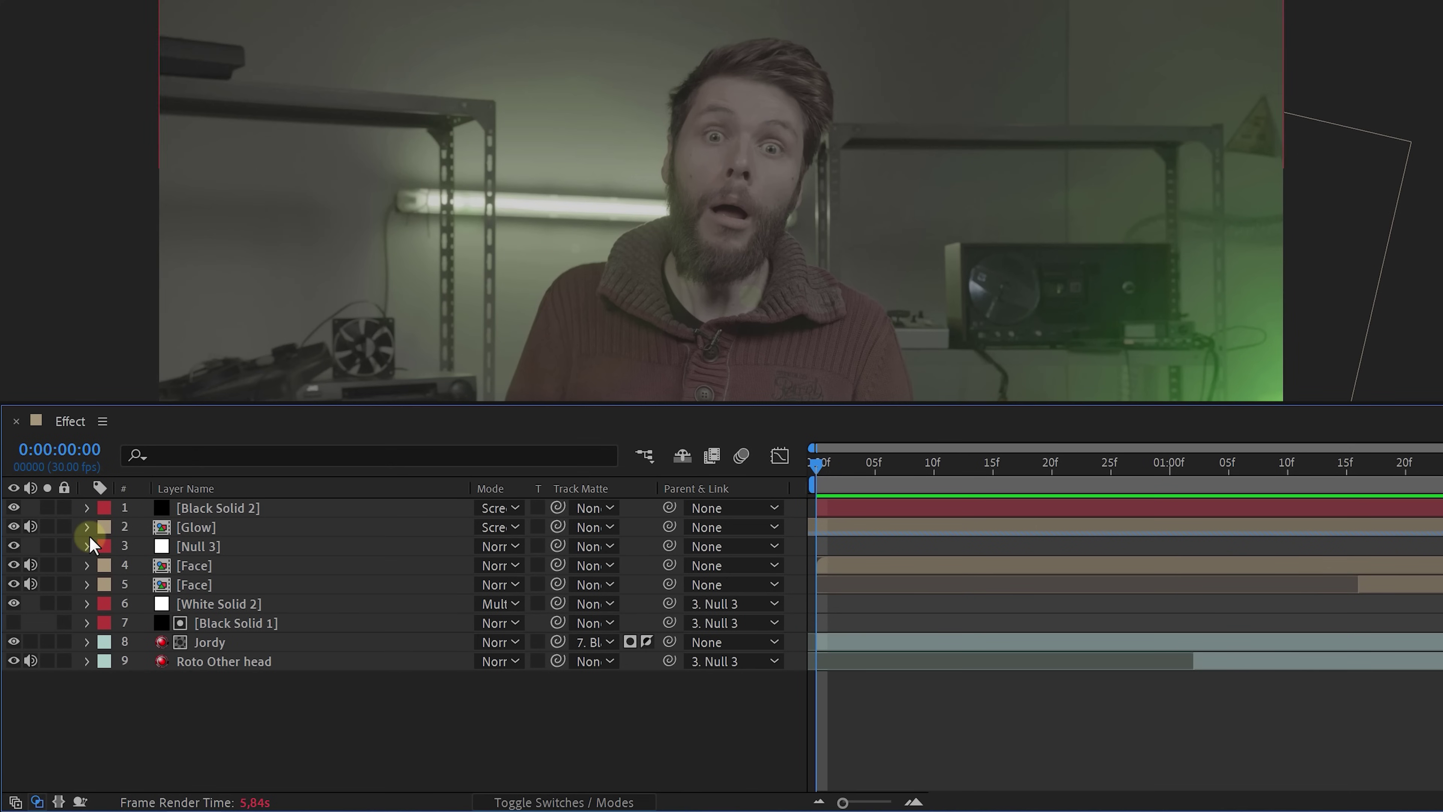
pyautogui.press('u')
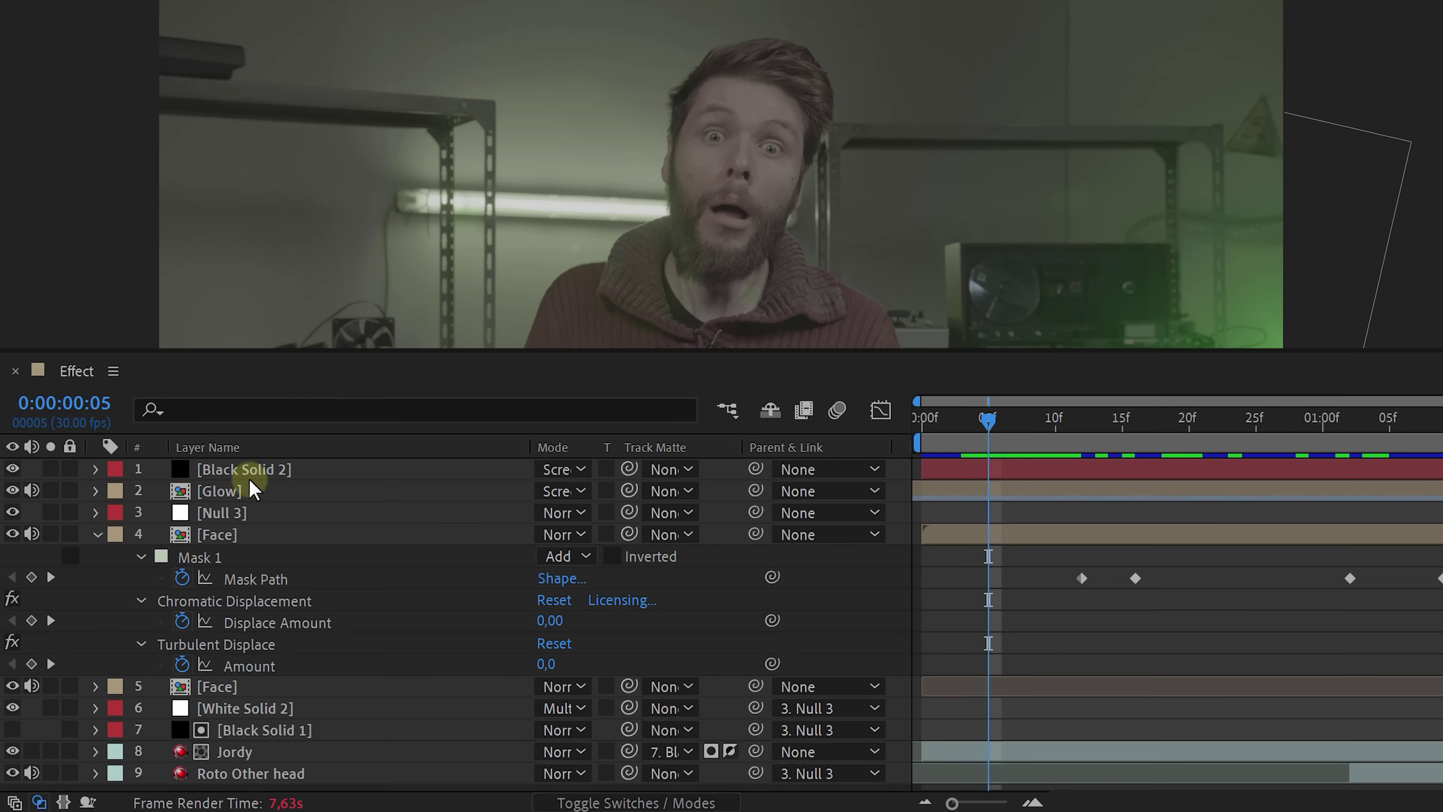
# - Switch the time display from timecode to frame numbers
pyautogui.keyDown('ctrl'); pyautogui.click(111, 421); pyautogui.keyUp('ctrl')
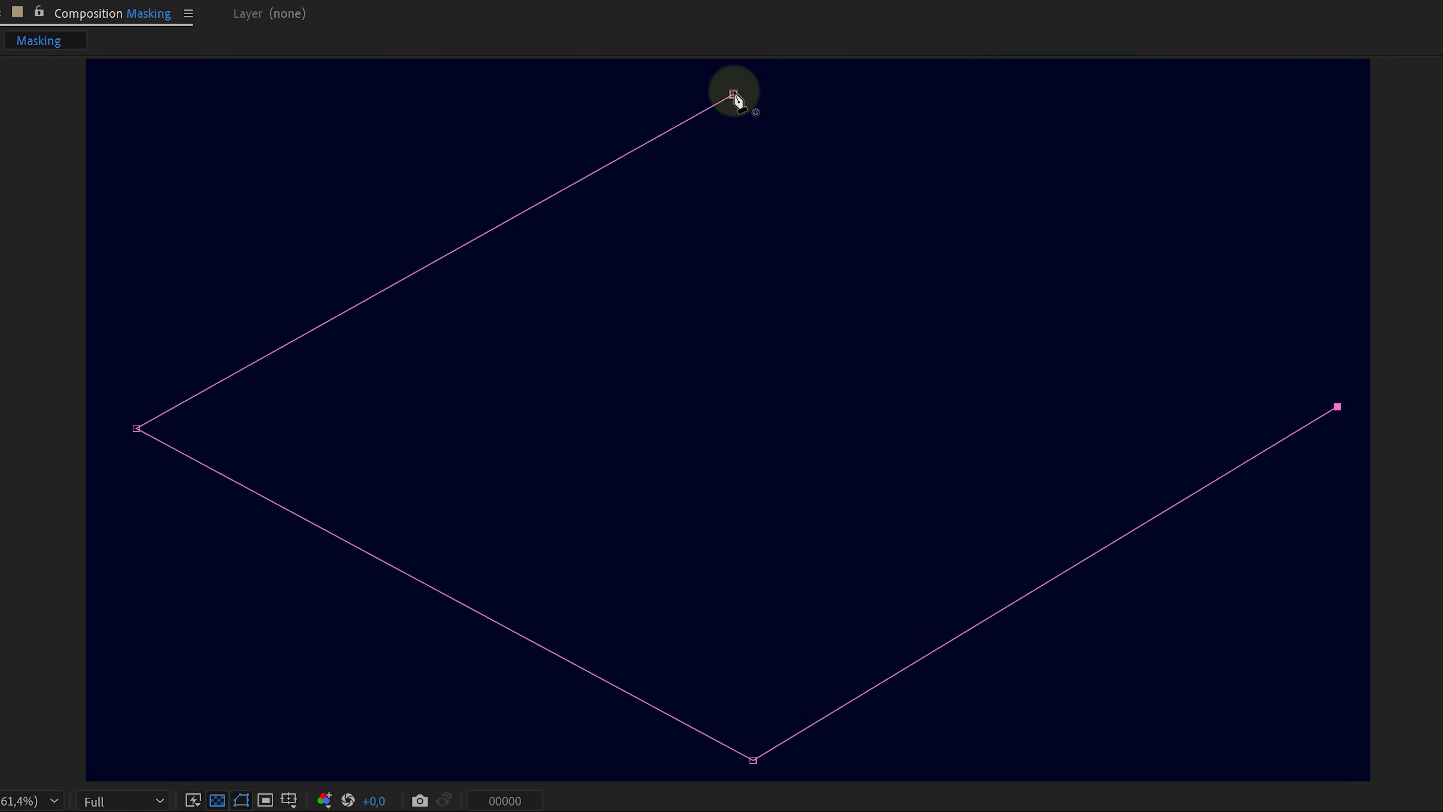
# - Pull Bezier handles from the mask's top vertex to curve it
pyautogui.moveTo(735, 95); pyautogui.dragTo(312, 80)
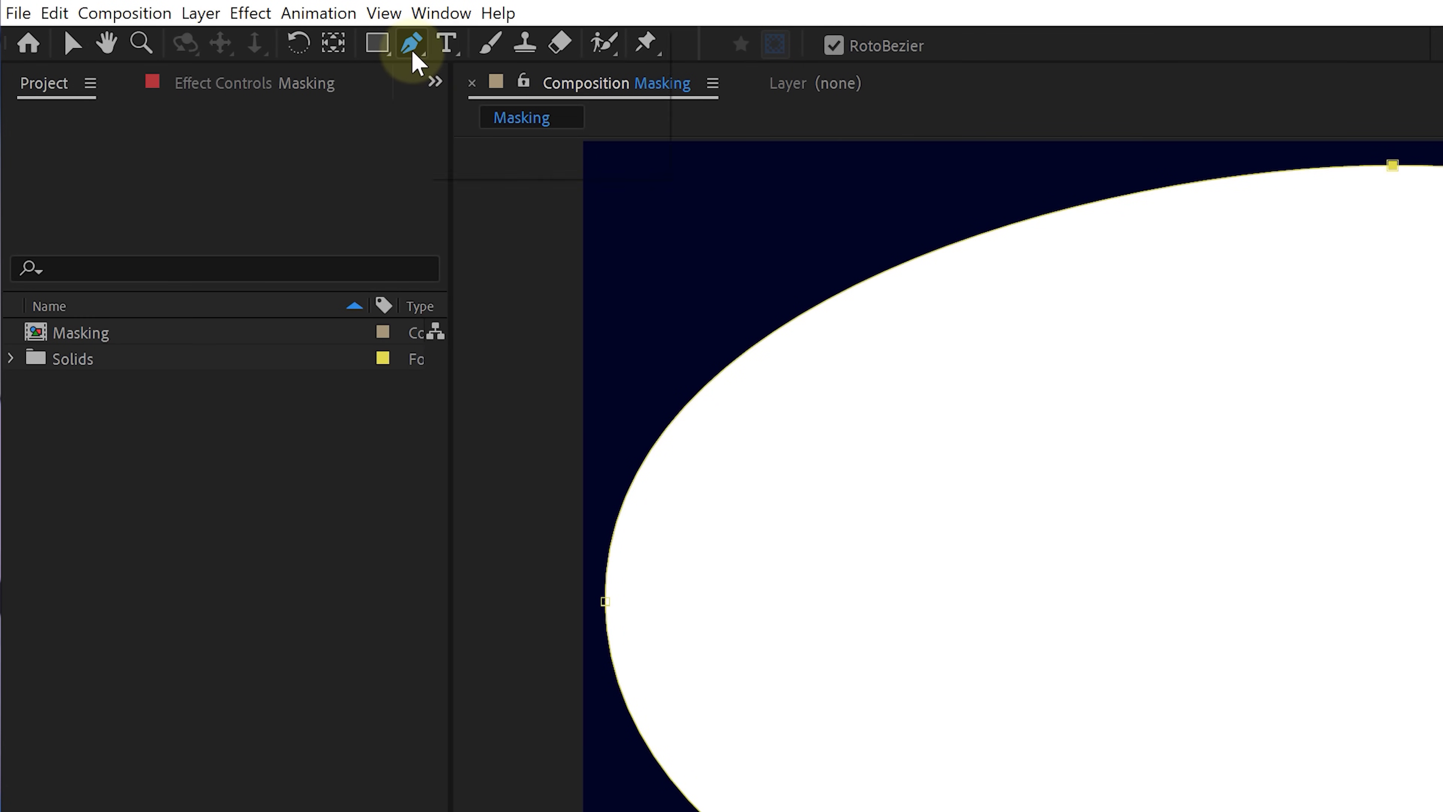
# - With the Mask Feather Tool, feather the oval widely at the top and tighter near the bottom
pyautogui.moveTo(413, 56); pyautogui.dragTo(494, 54)
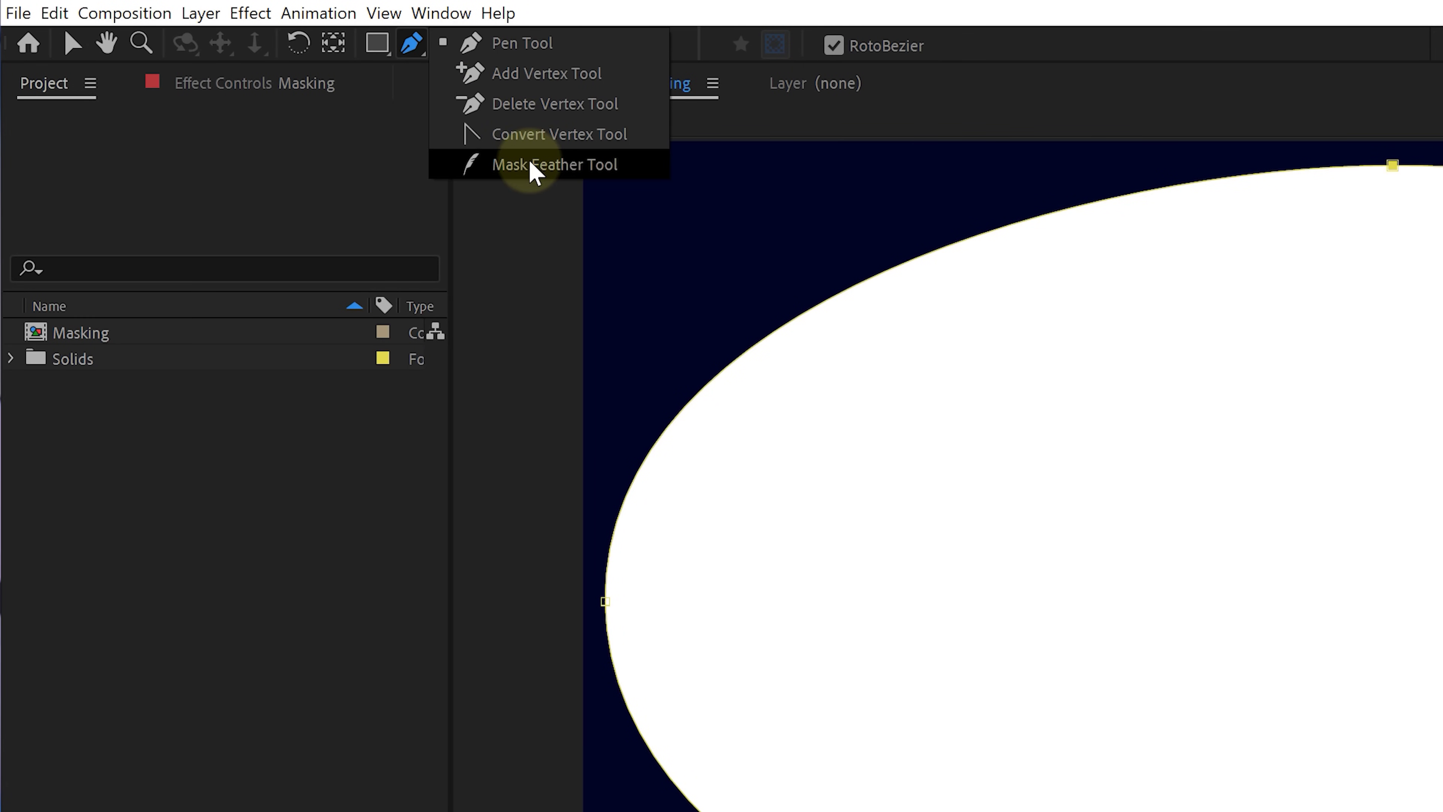
pyautogui.moveTo(530, 163); pyautogui.dragTo(530, 163)
pyautogui.moveTo(623, 86); pyautogui.dragTo(637, 213)
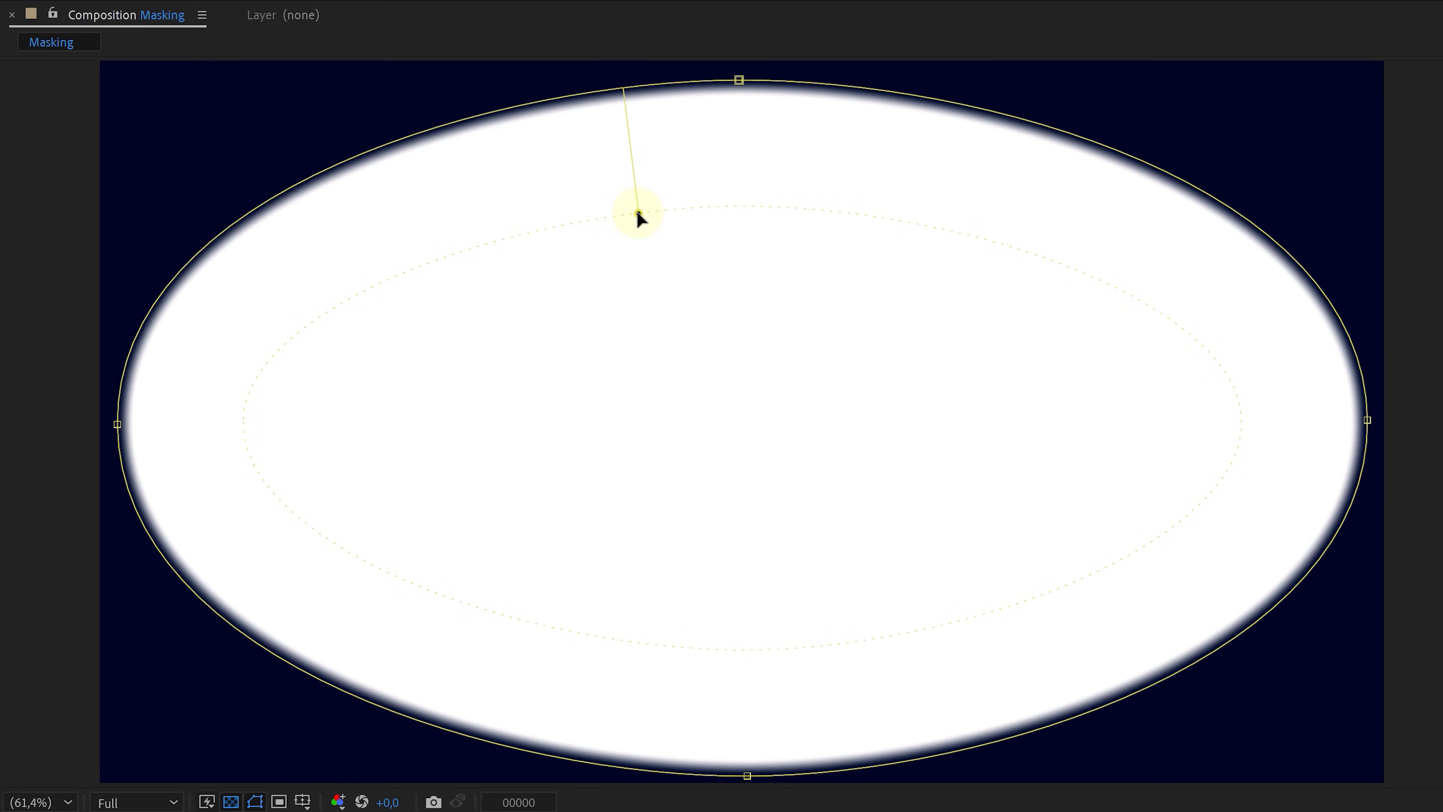
pyautogui.click(844, 185)
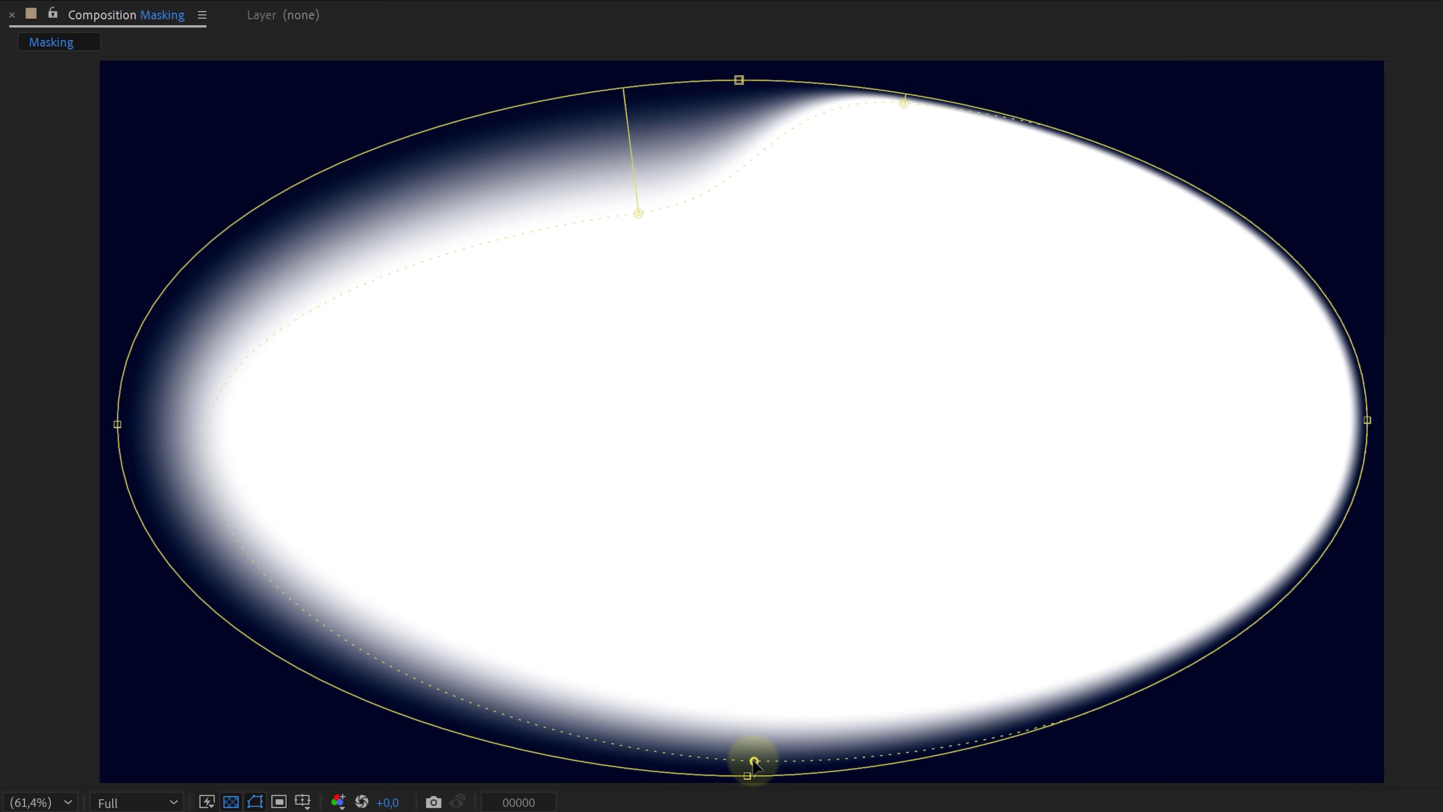
pyautogui.click(627, 742)
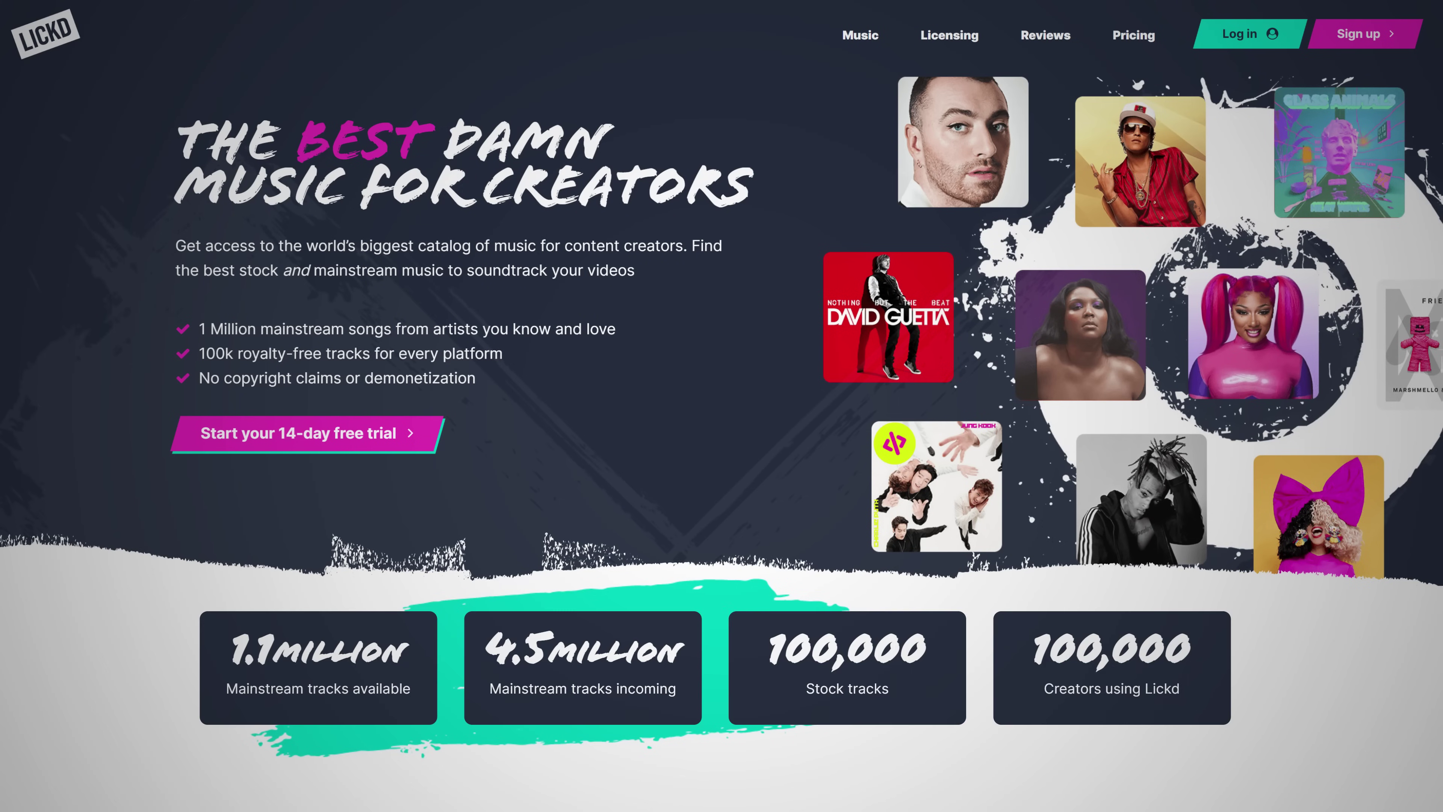
# - Scroll down the Lickd music-licensing homepage
pyautogui.scroll(-10, 722, 406)
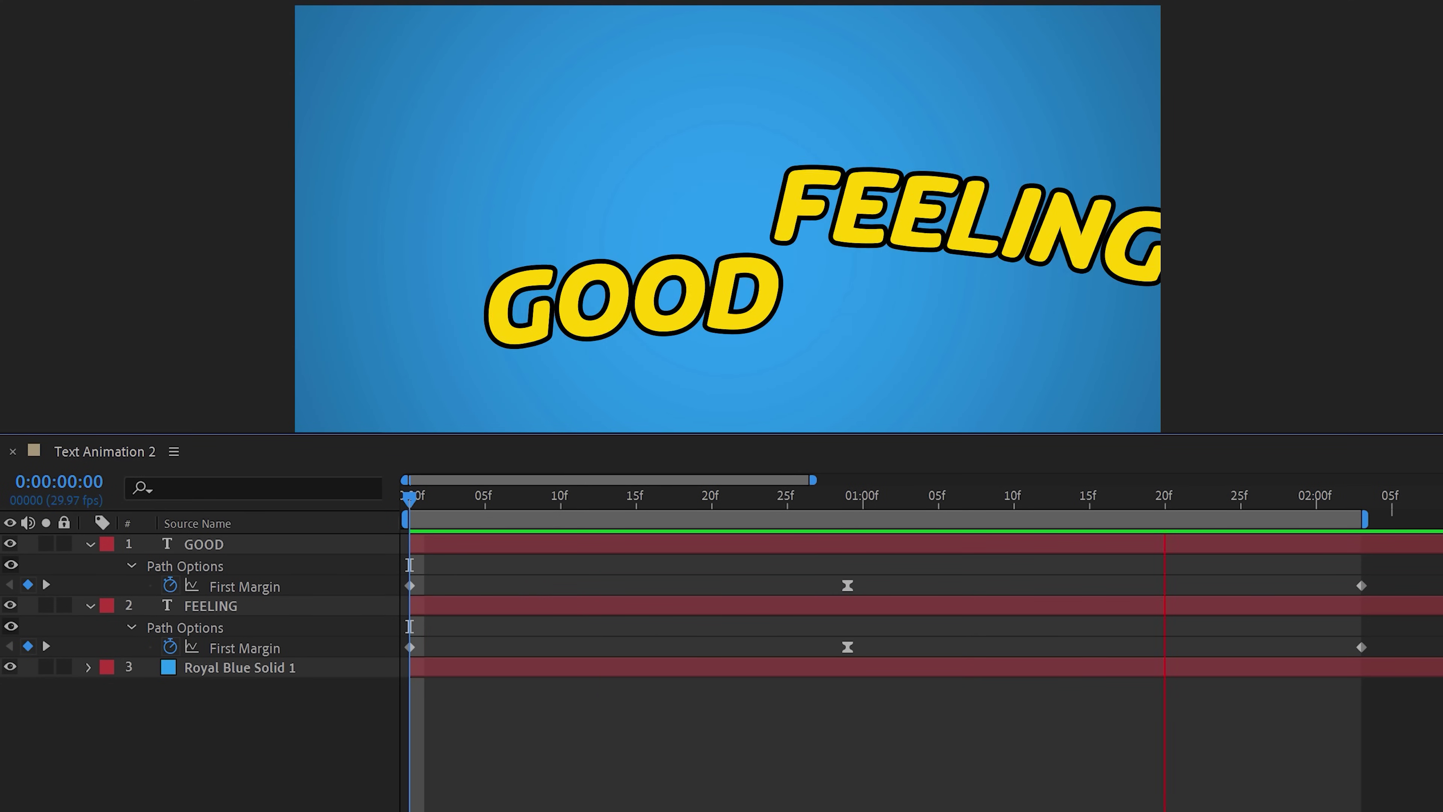
# - Move GOOD's and FEELING's middle and final First Margin keyframes earlier, then restore their timing
pyautogui.click(847, 587)
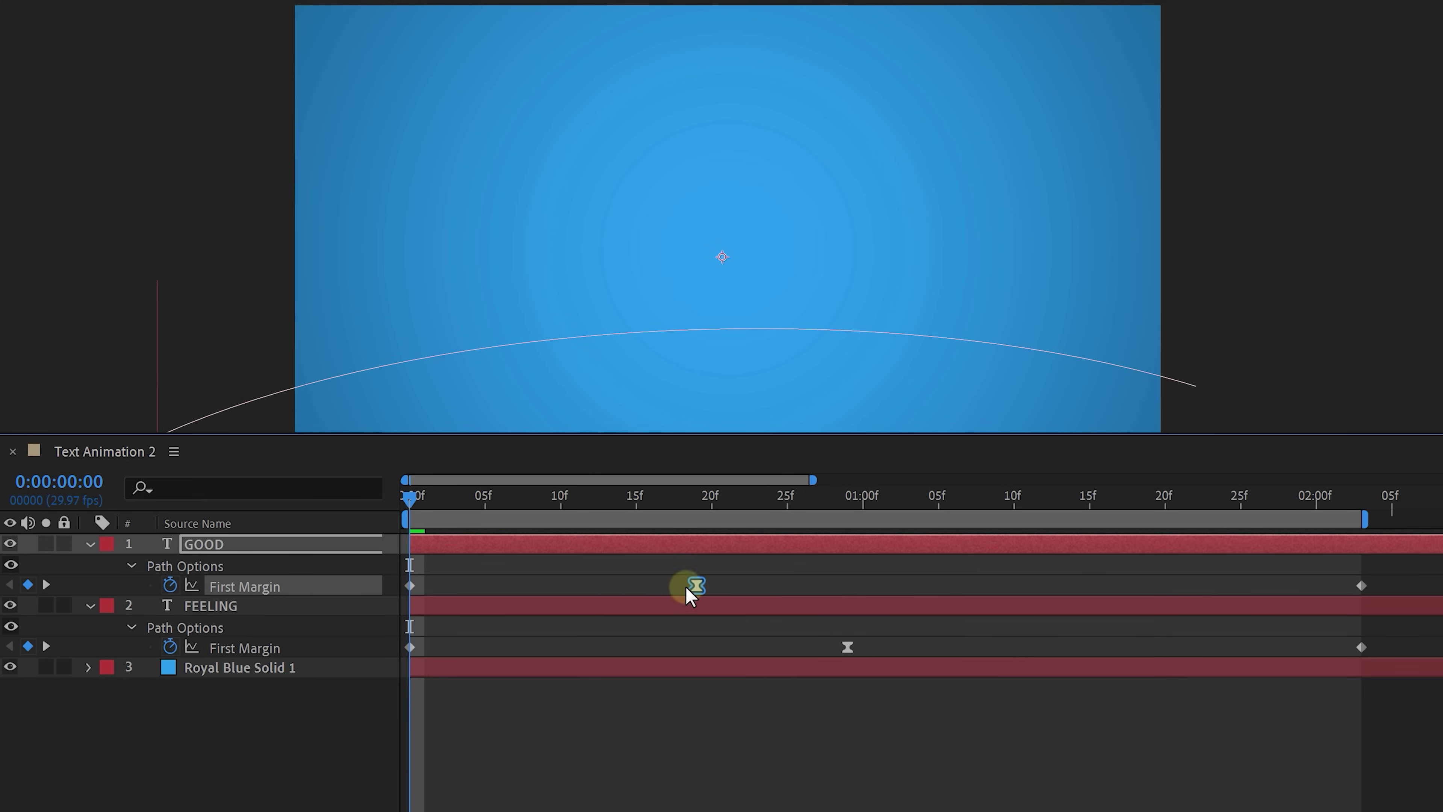
pyautogui.moveTo(856, 648); pyautogui.dragTo(763, 650)
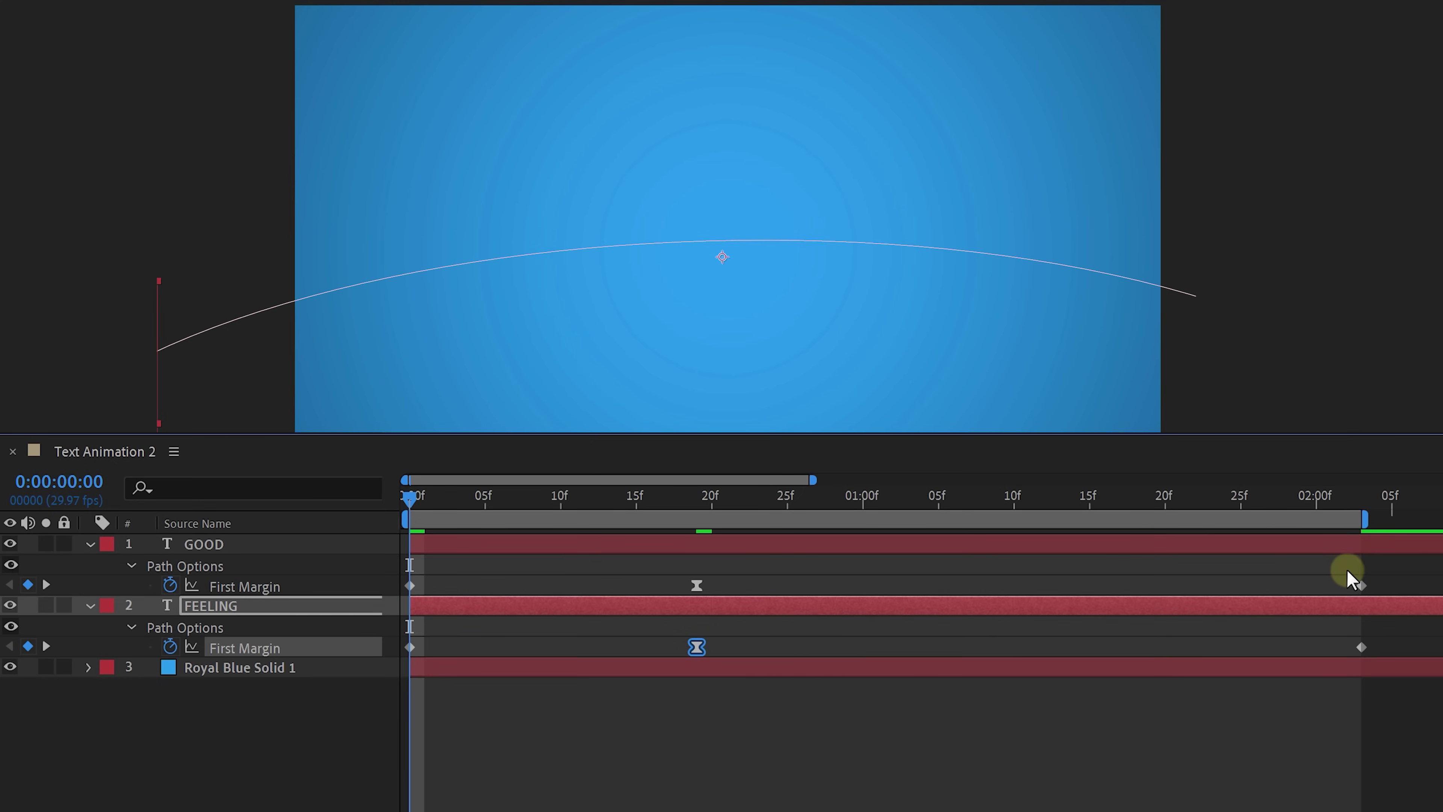
pyautogui.moveTo(1355, 589); pyautogui.dragTo(1188, 597)
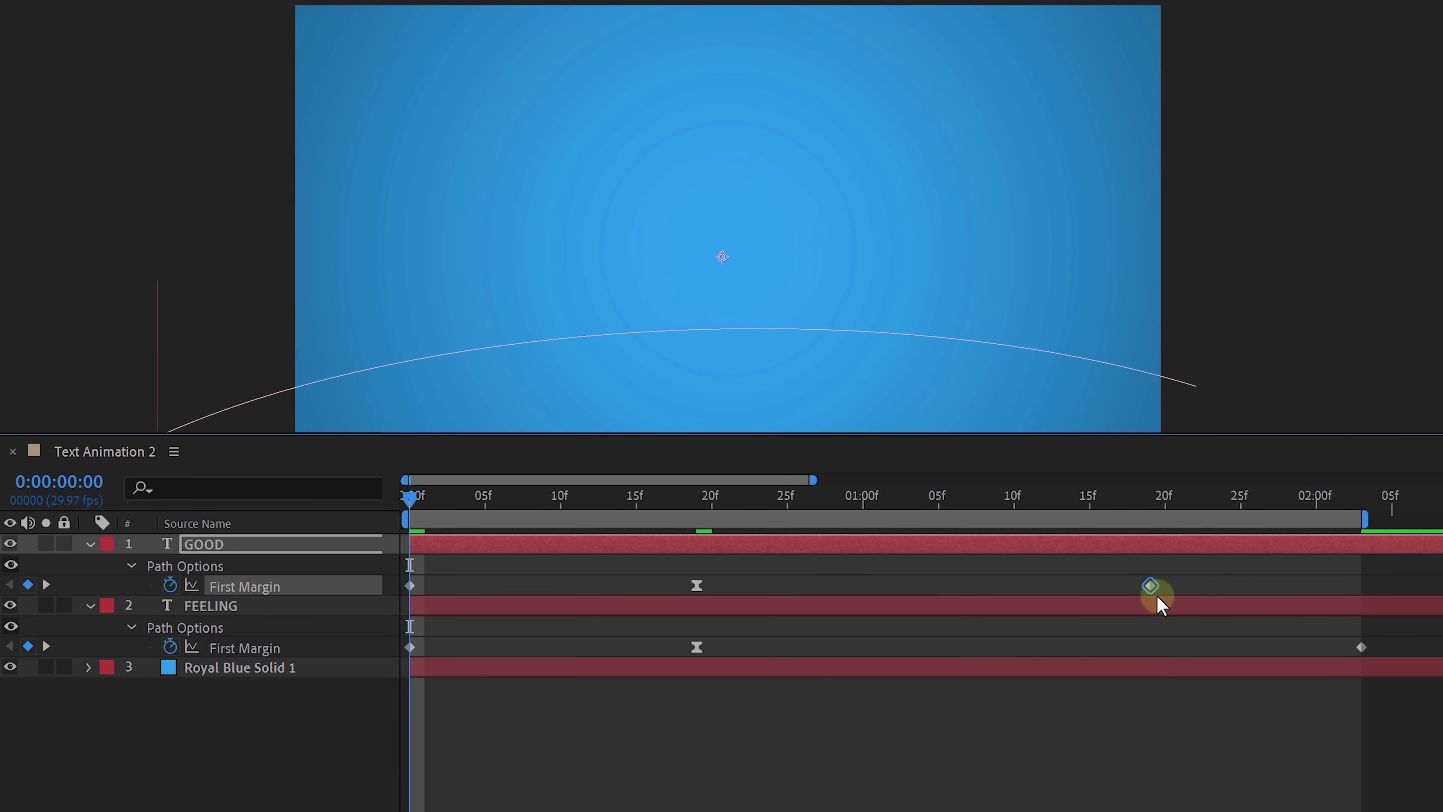
pyautogui.click(1210, 742)
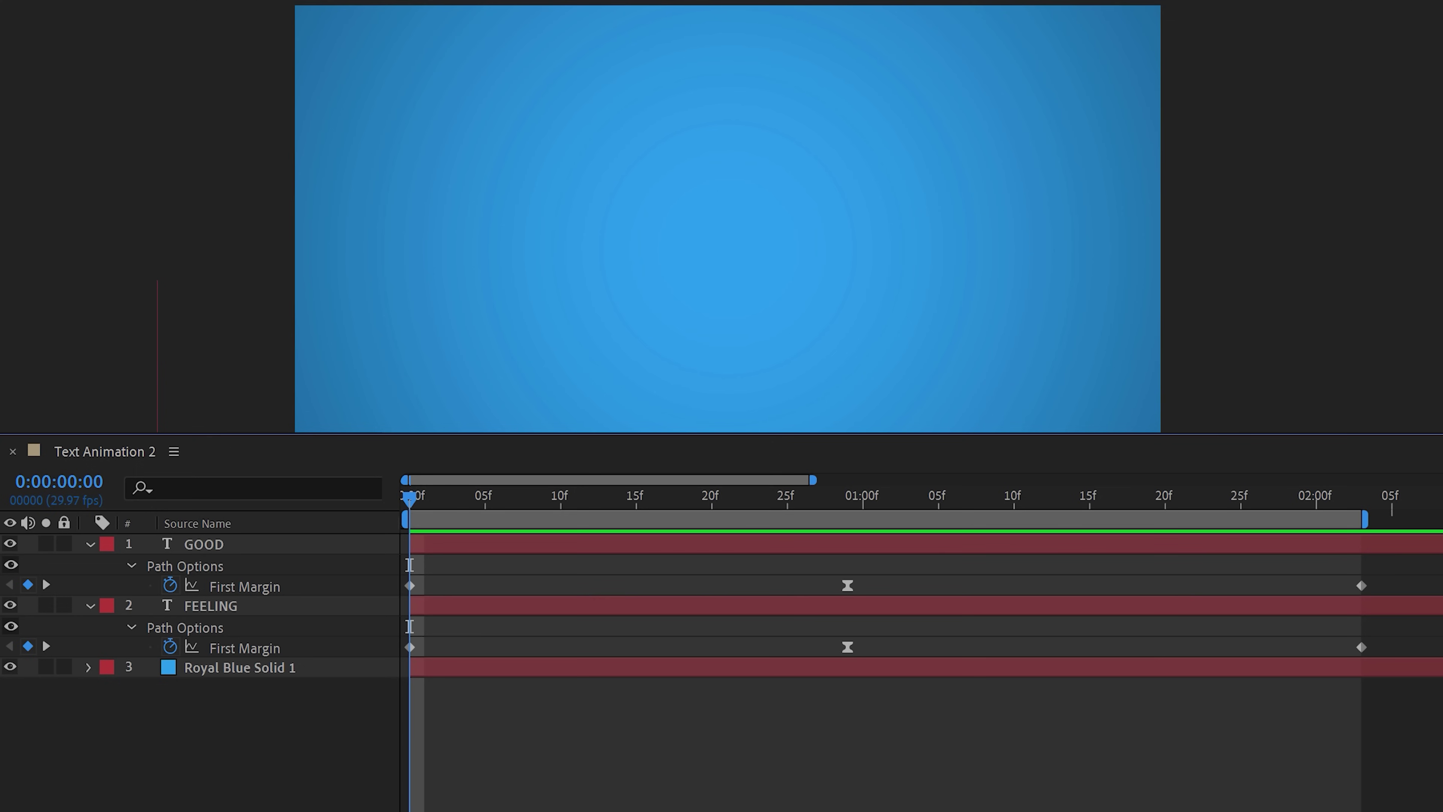
# - Select all six First Margin keyframes and scale them proportionally to end around frame 15
pyautogui.moveTo(828, 601); pyautogui.dragTo(383, 544)
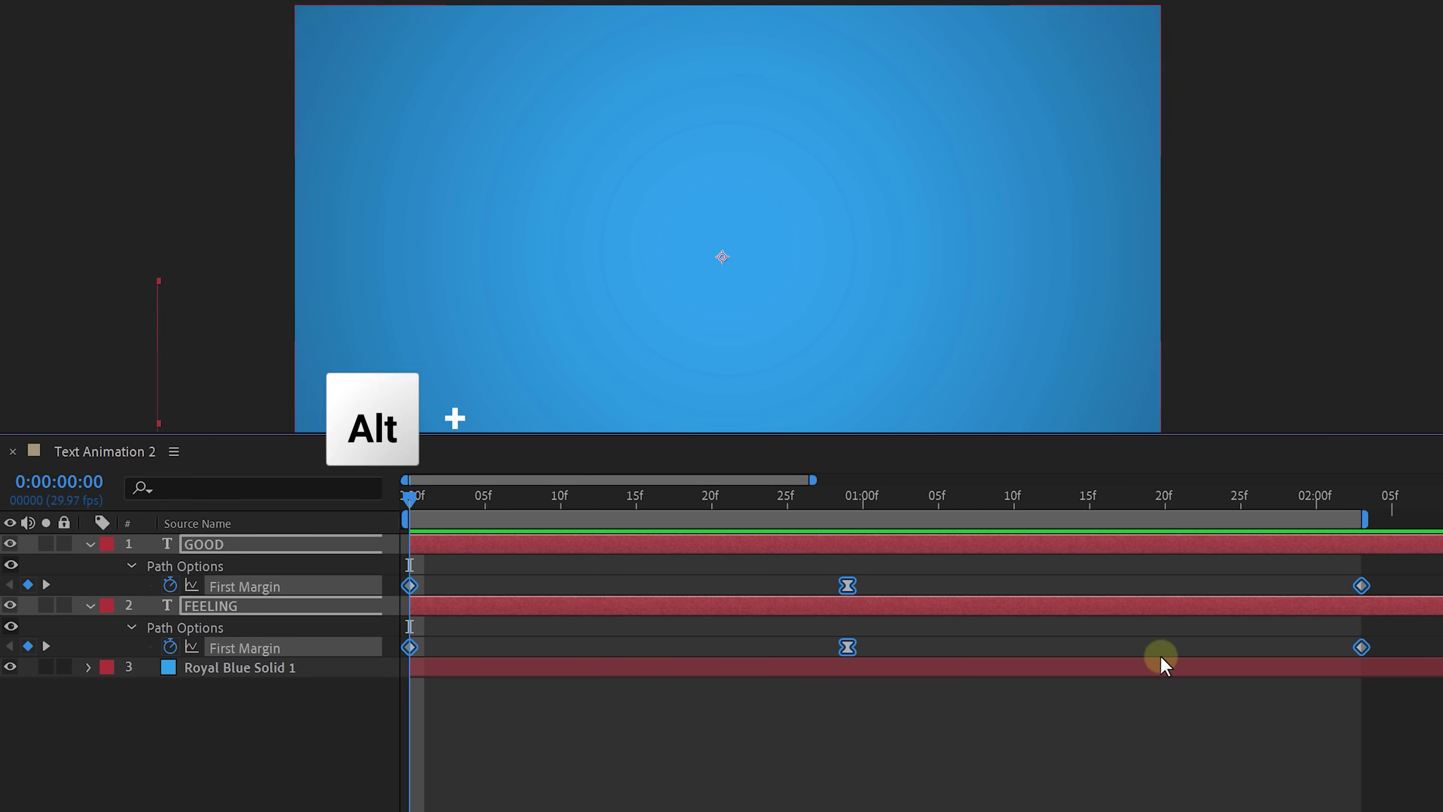
pyautogui.moveTo(1362, 648); pyautogui.dragTo(1111, 635)
pyautogui.moveTo(622, 622)
pyautogui.mouseDown()
pyautogui.moveTo(961, 636)
pyautogui.moveTo(634, 616)
pyautogui.mouseUp()
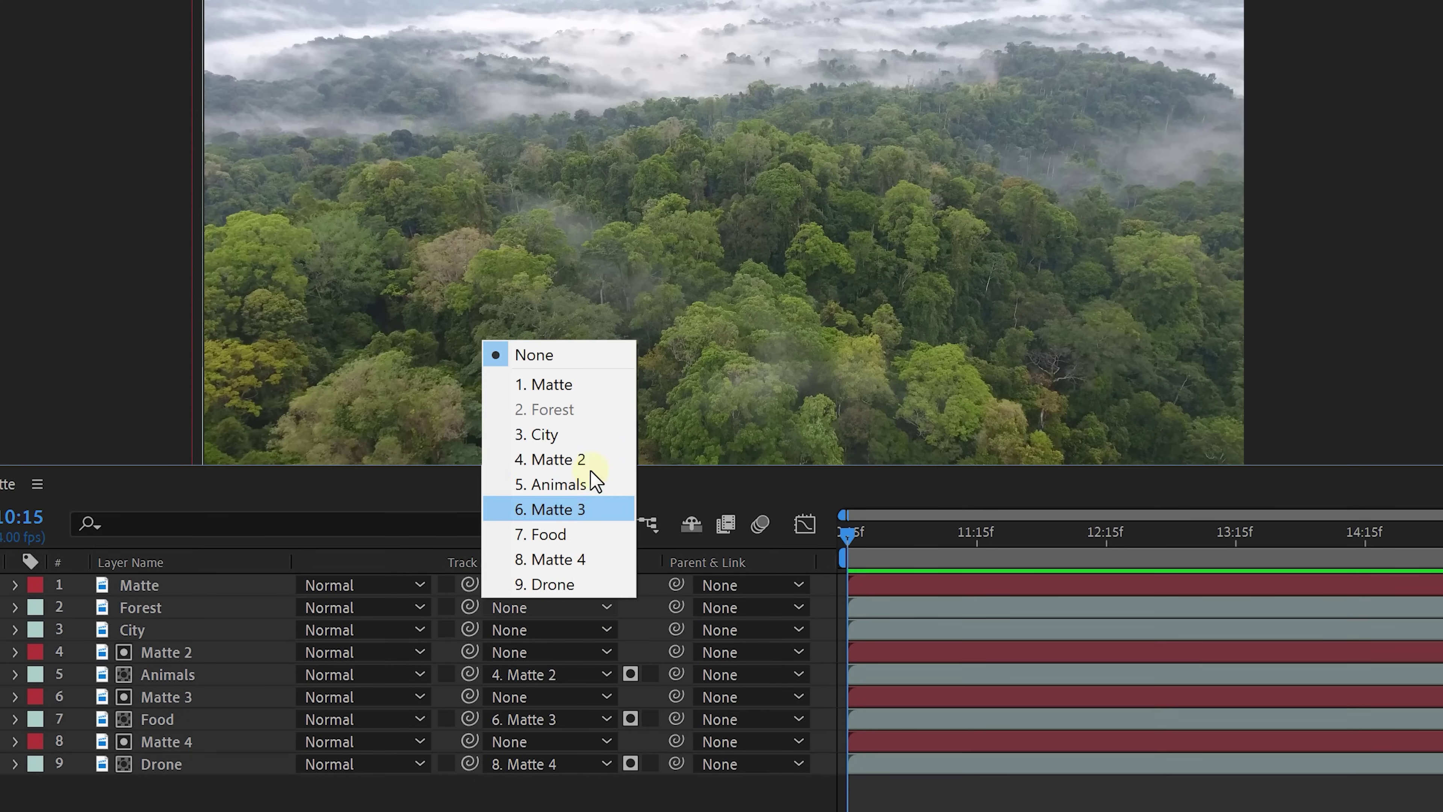
# - Use the Matte layer as Forest's track matte, preview playback, and move Matte lower in the stack
pyautogui.click(585, 402)
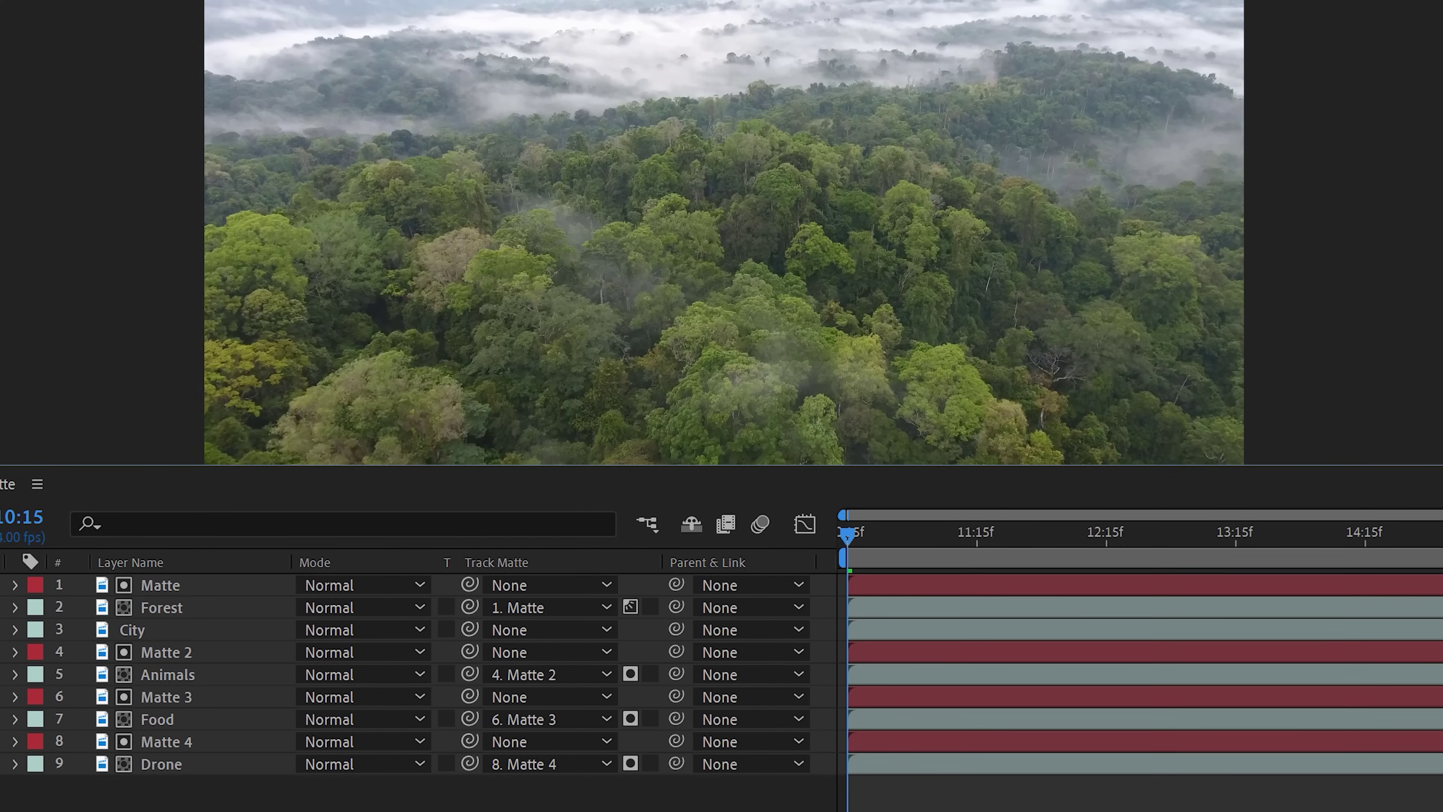
pyautogui.press('space')
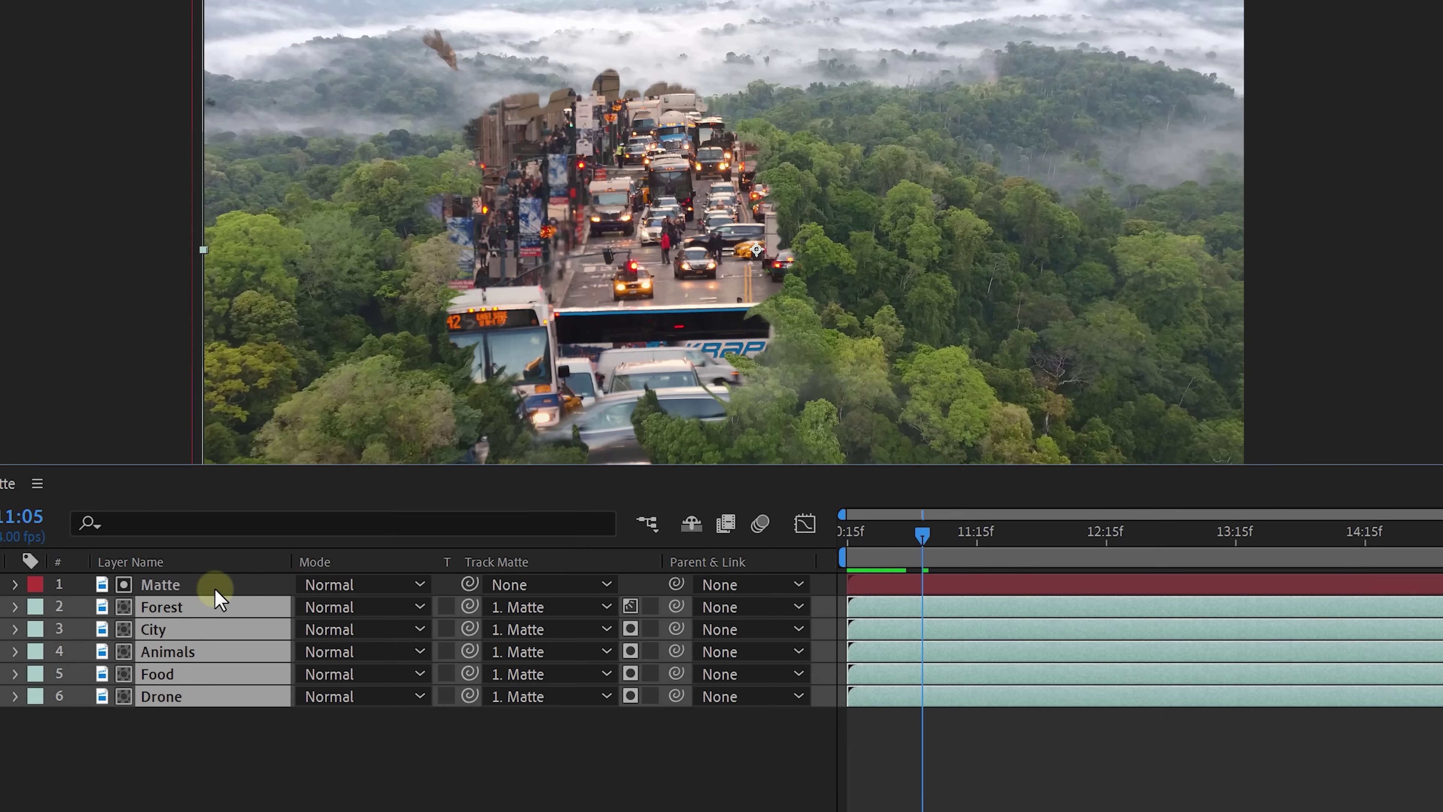
pyautogui.click(217, 591)
pyautogui.hotkey('ctrl', '[')
pyautogui.hotkey('ctrl', '[')
pyautogui.hotkey('ctrl', '[')
pyautogui.hotkey('ctrl', '[')
pyautogui.hotkey('ctrl', '[')
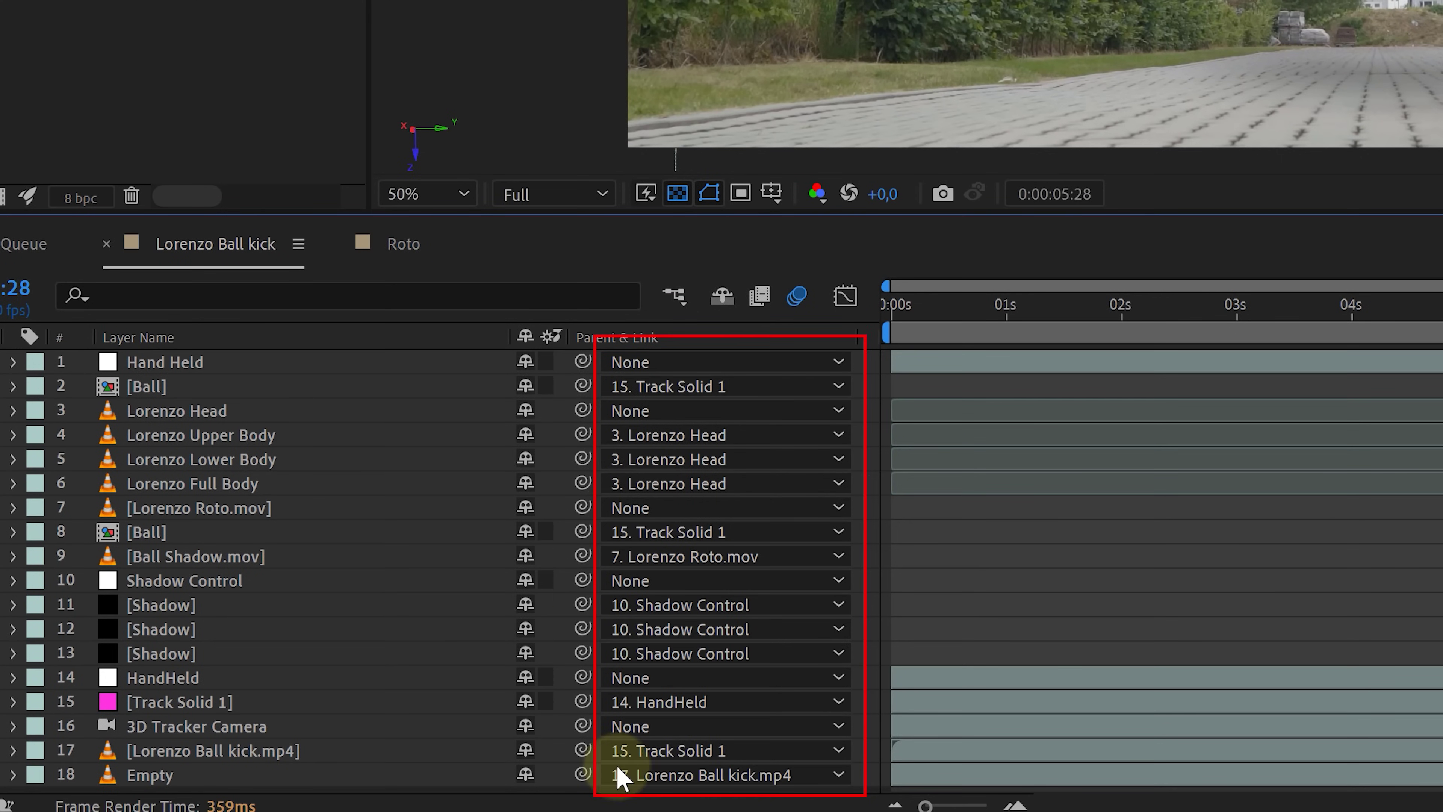
# - Select Lorenzo Head with its three child layers via Select Children and bring up label colours
pyautogui.click(273, 413)
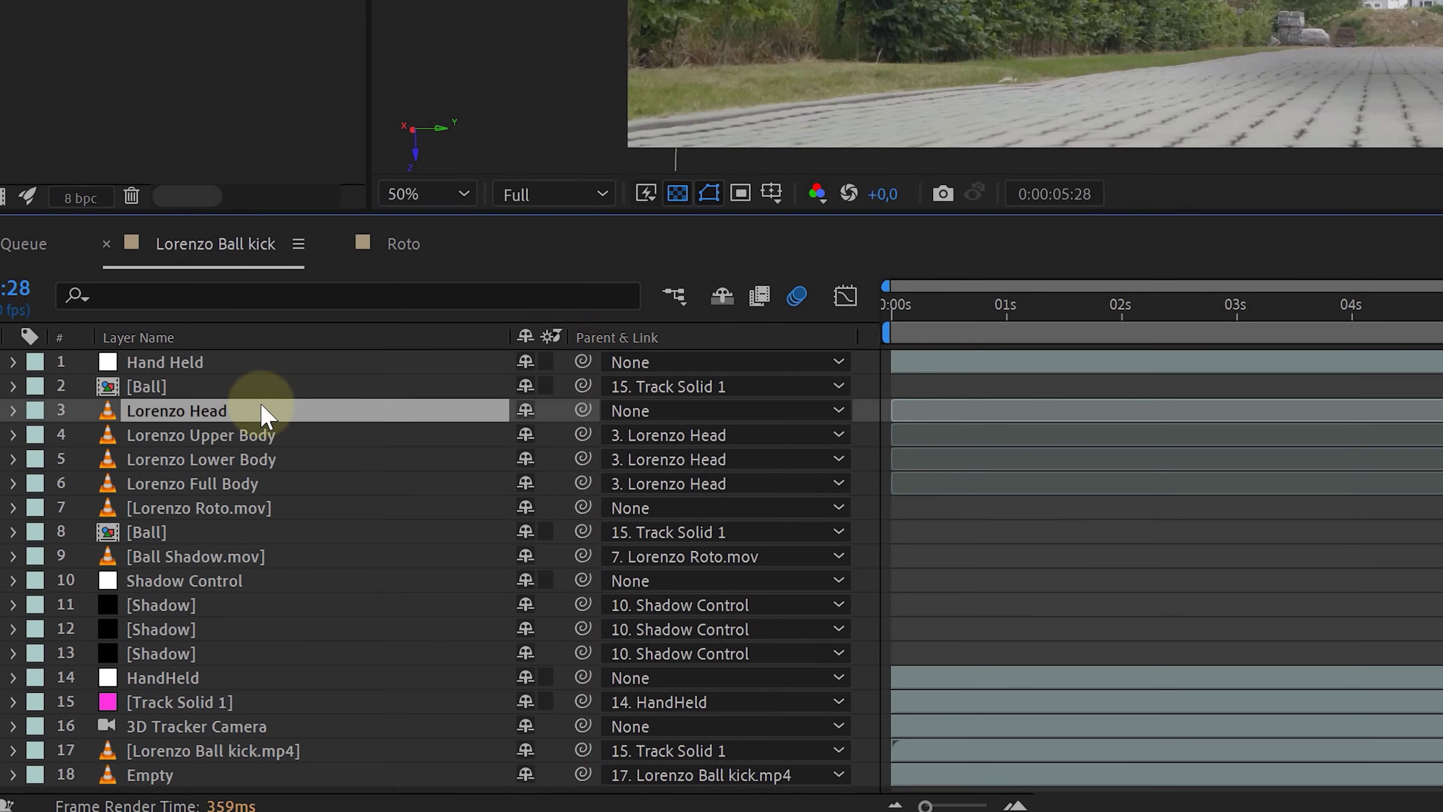
pyautogui.rightClick(263, 415)
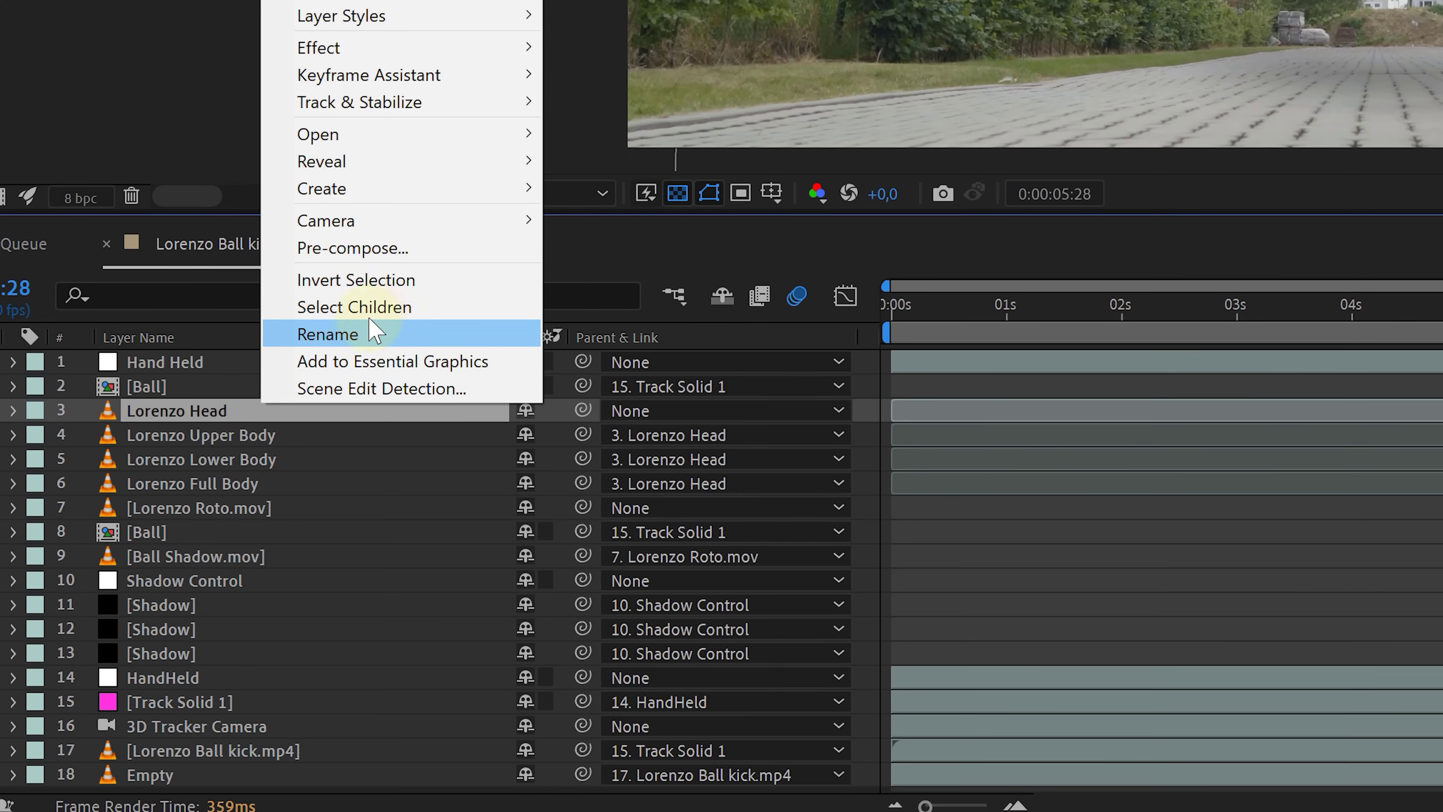
pyautogui.click(411, 311)
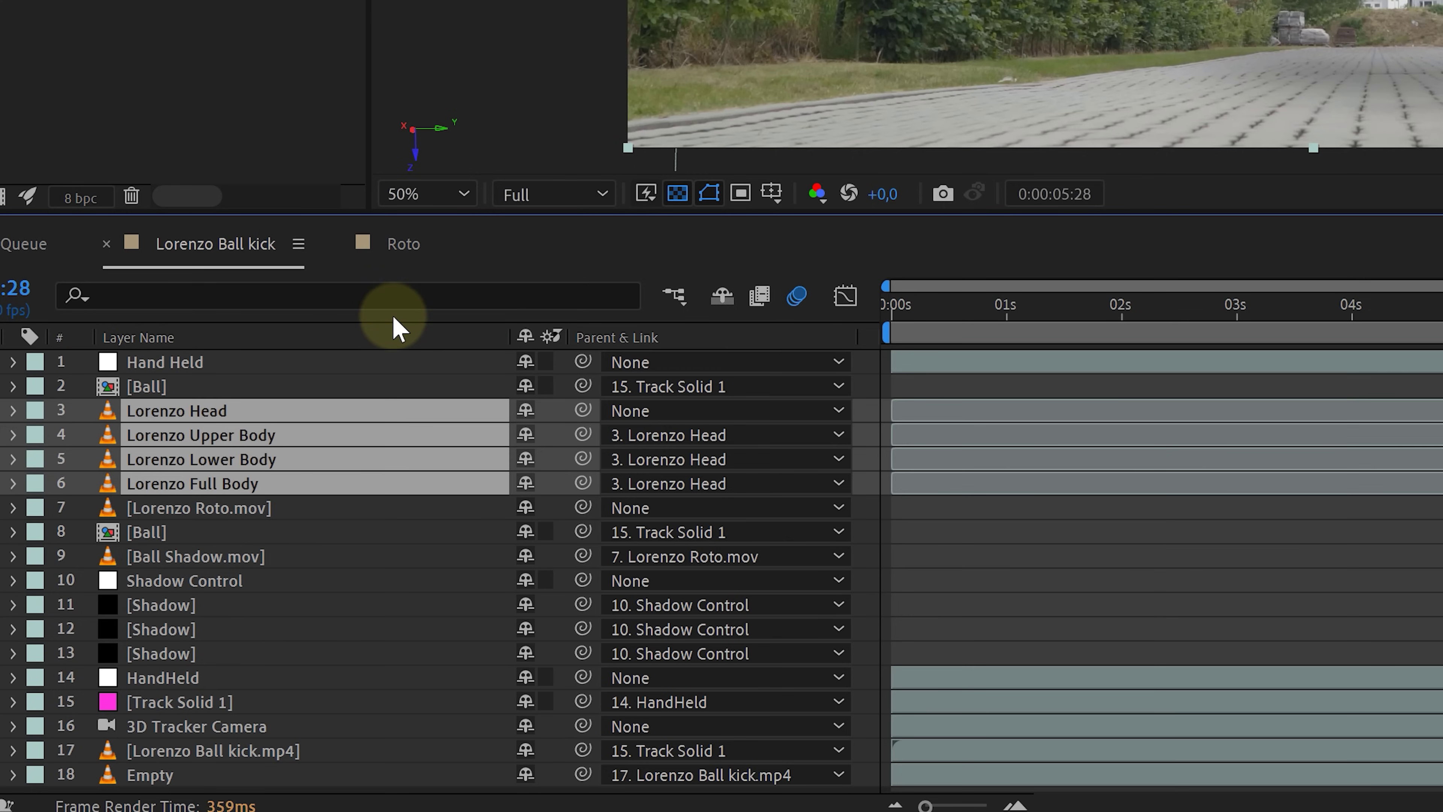
pyautogui.click(36, 436)
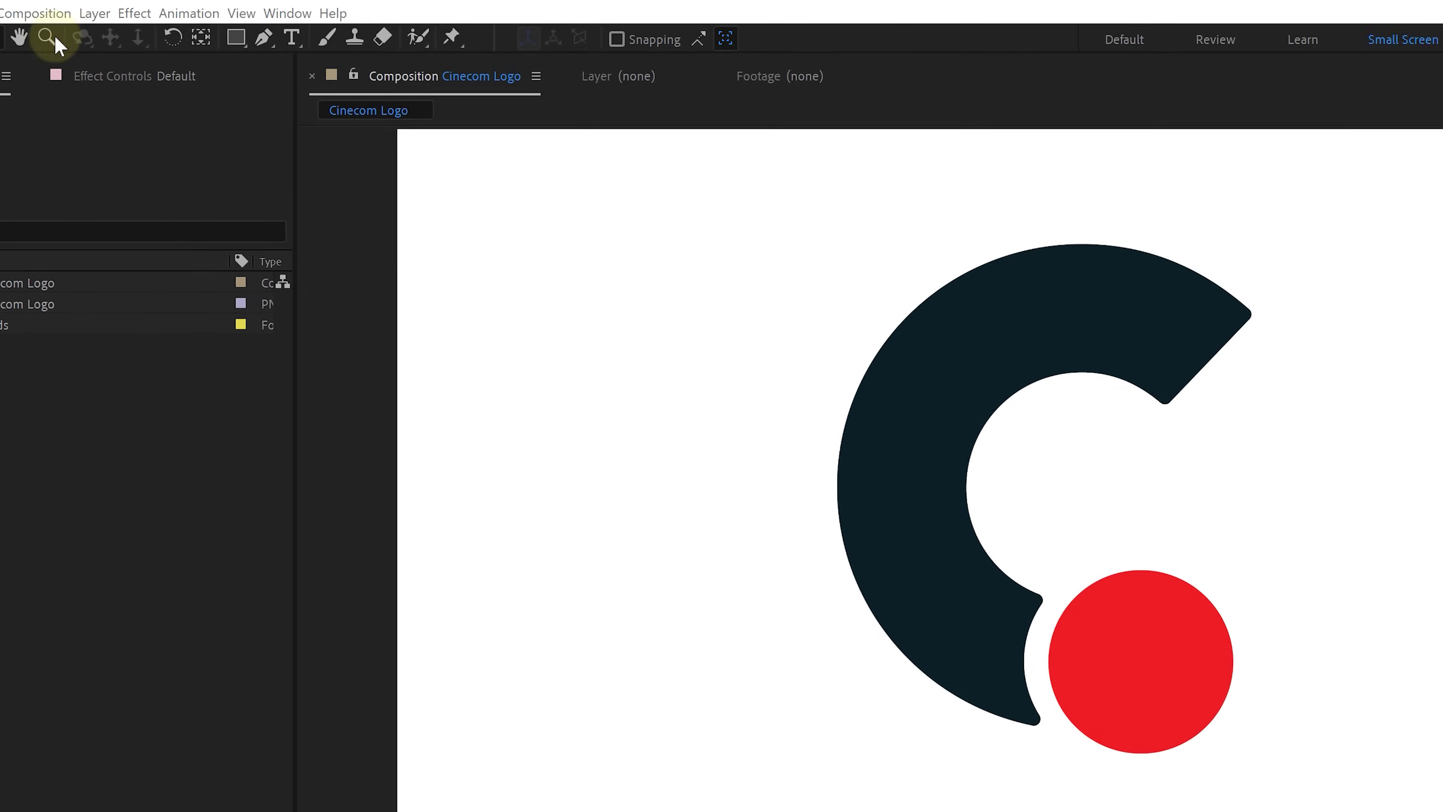
# - Narrow the Cinecom Logo composition width to 1290 px in Composition Settings
pyautogui.click(0, 12)
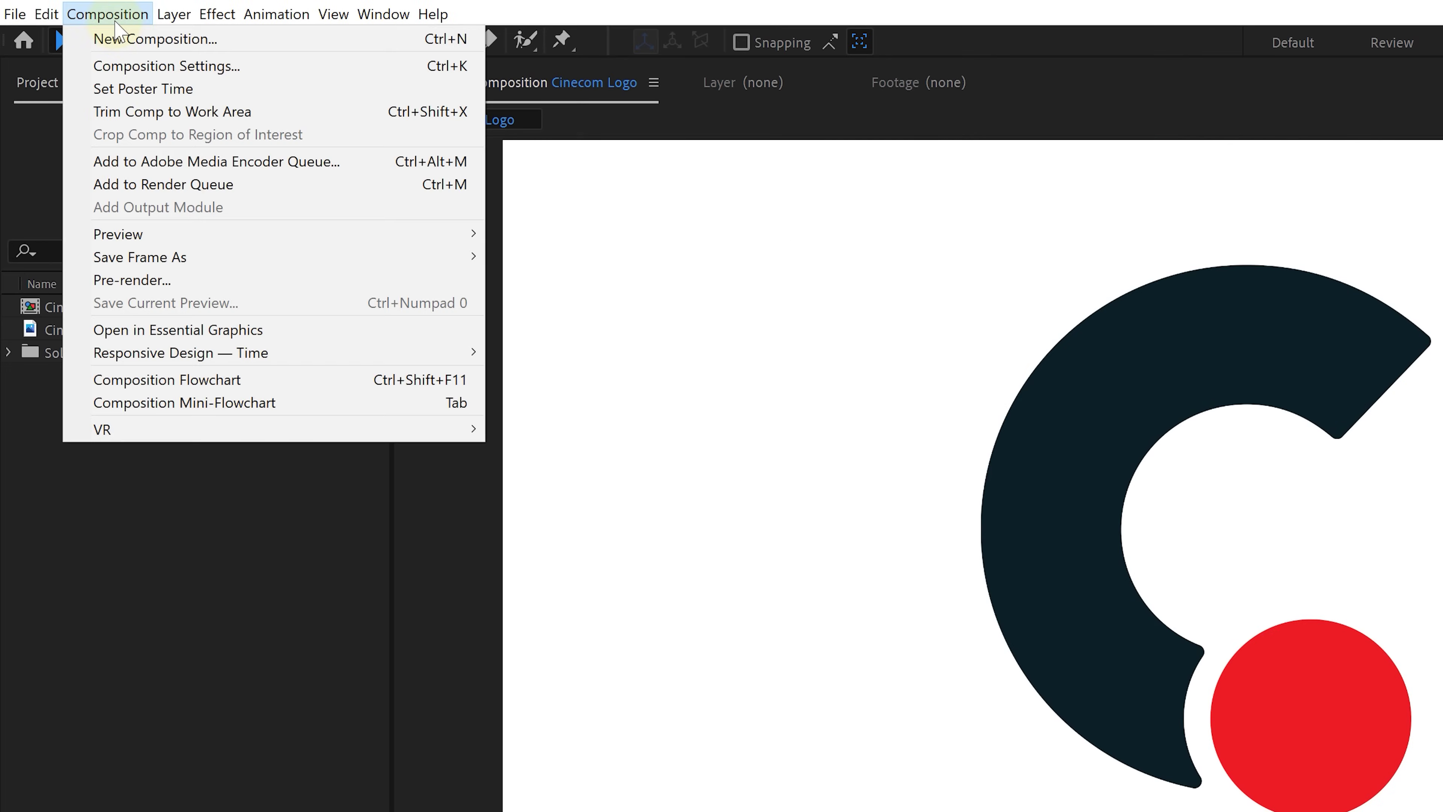
pyautogui.click(138, 67)
pyautogui.moveTo(1025, 322)
pyautogui.mouseDown()
pyautogui.moveTo(843, 317)
pyautogui.moveTo(908, 348)
pyautogui.moveTo(1017, 320)
pyautogui.moveTo(983, 322)
pyautogui.moveTo(1055, 324)
pyautogui.moveTo(1043, 322)
pyautogui.mouseUp()
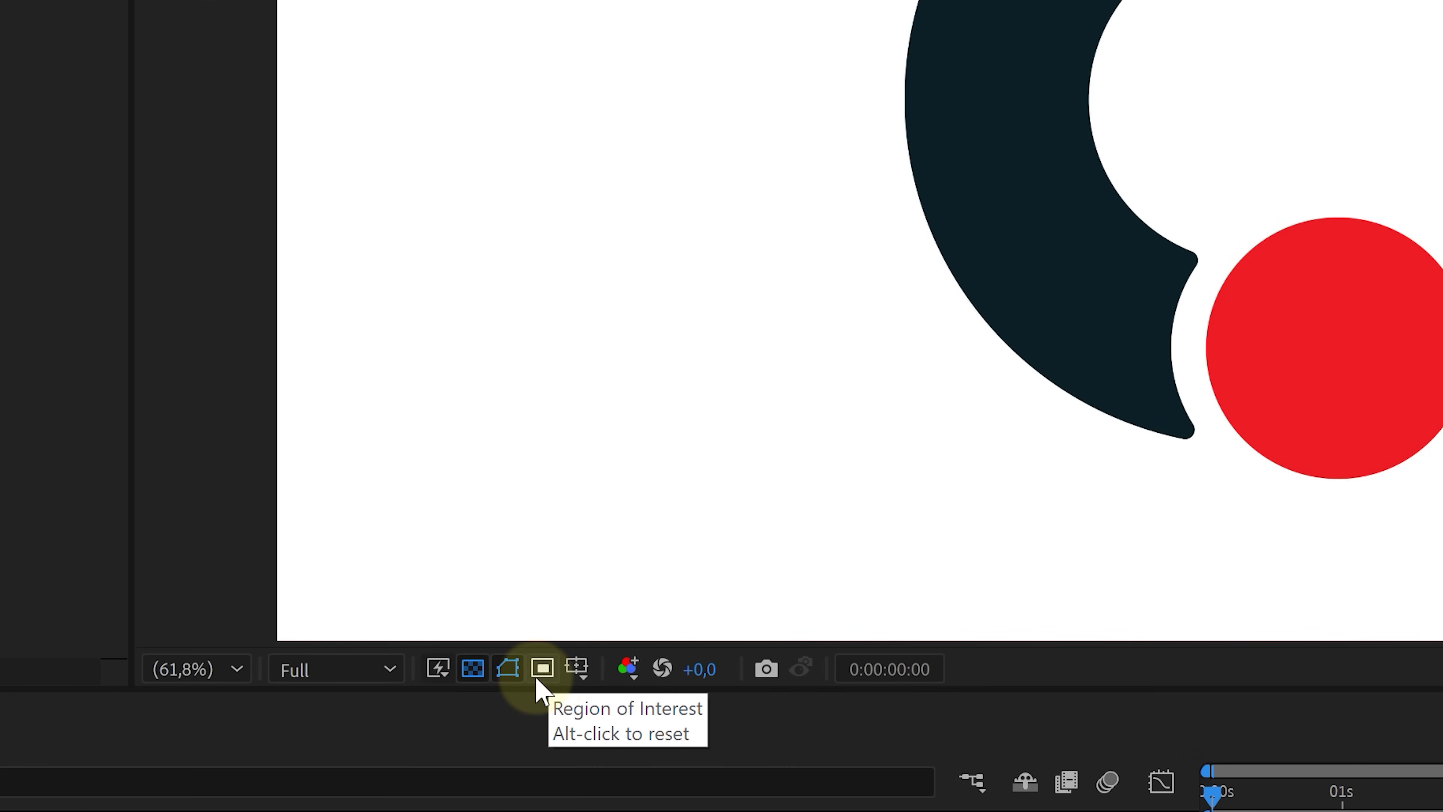
# - Draw a tight Region of Interest around the logo and crop the composition to it
pyautogui.click(542, 667)
pyautogui.moveTo(483, 168); pyautogui.dragTo(966, 673)
pyautogui.moveTo(973, 422); pyautogui.dragTo(915, 419)
pyautogui.moveTo(483, 422); pyautogui.dragTo(511, 421)
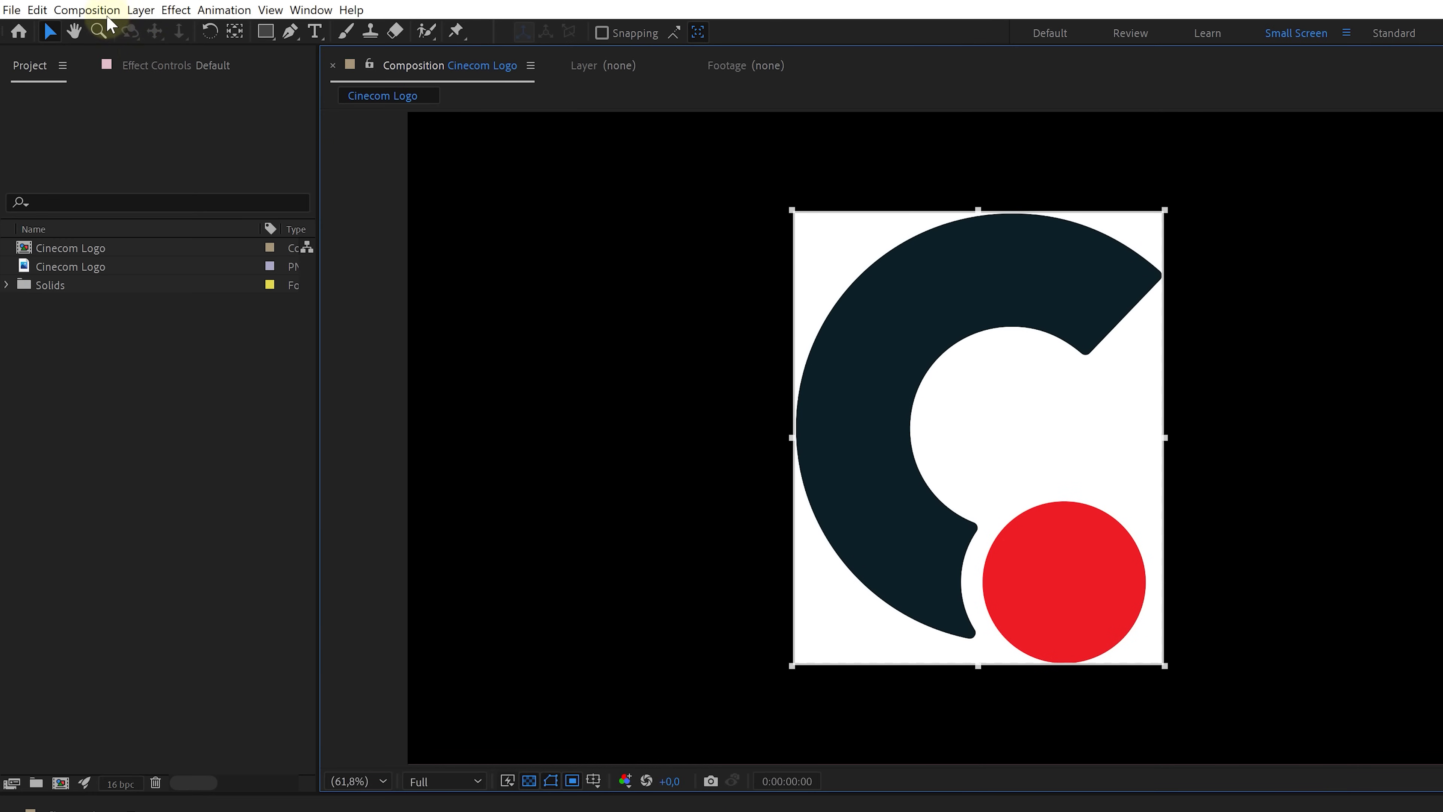
pyautogui.click(87, 9)
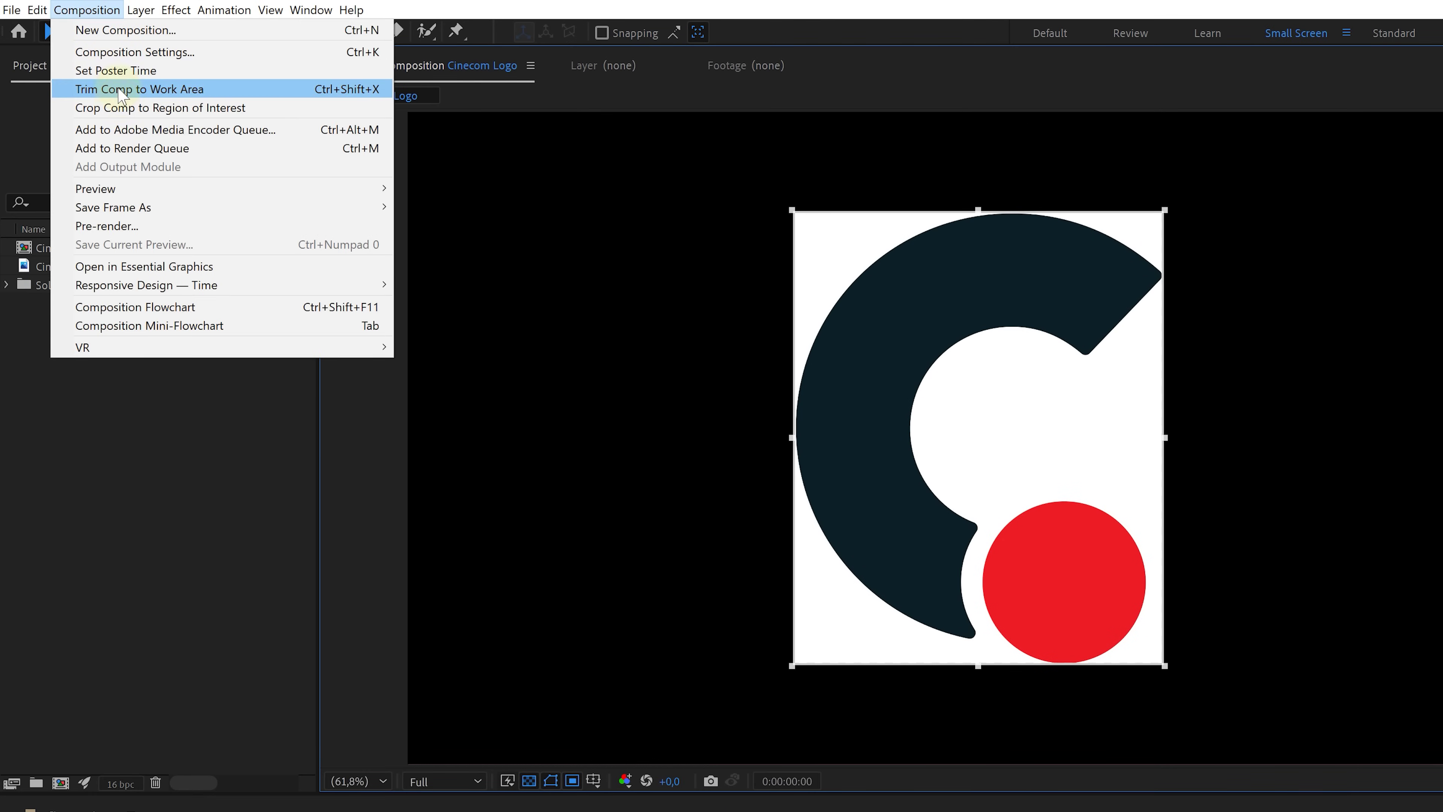
pyautogui.click(211, 114)
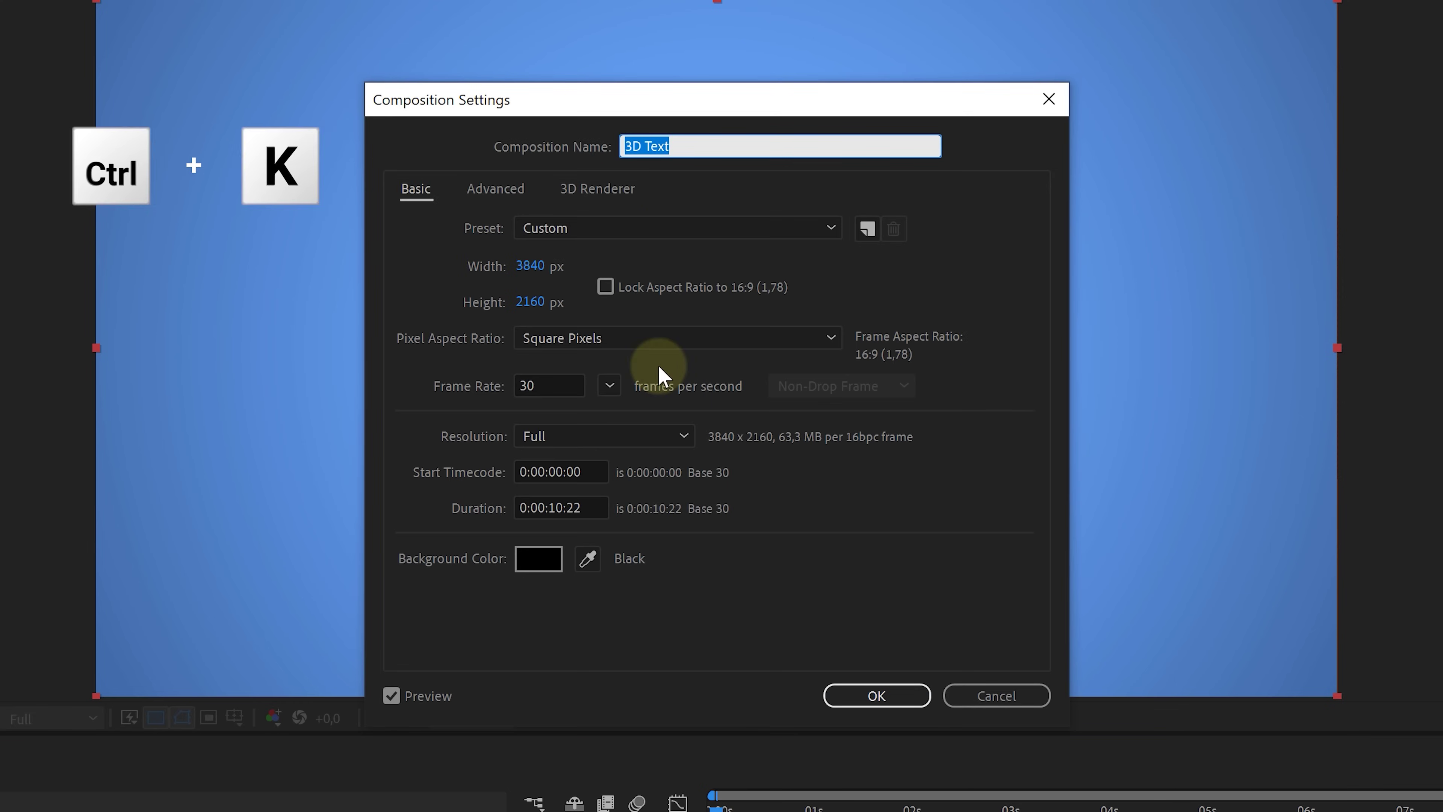
# - Set the 3D Text composition to the Cinema 4D renderer with render quality 90
pyautogui.click(602, 193)
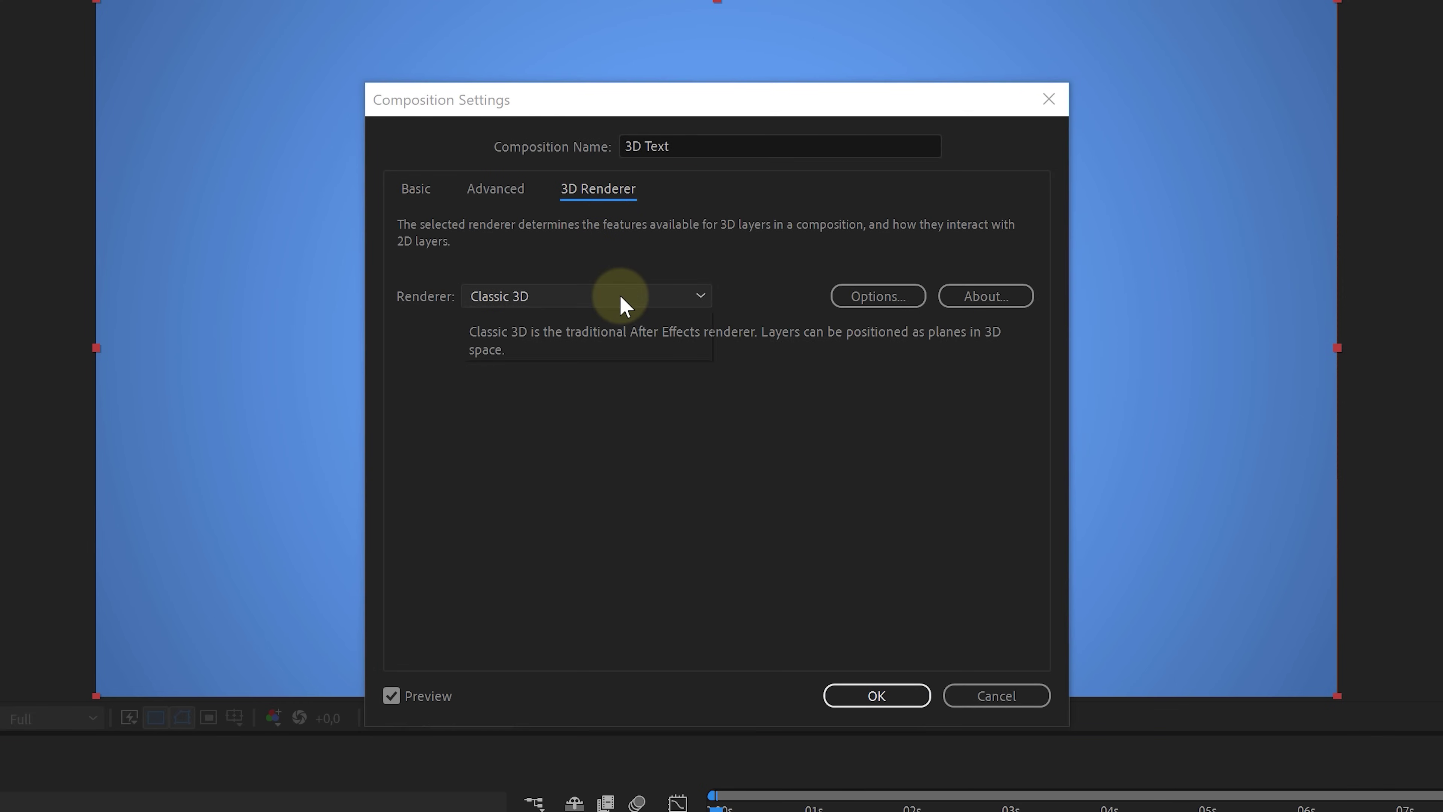
pyautogui.click(618, 344)
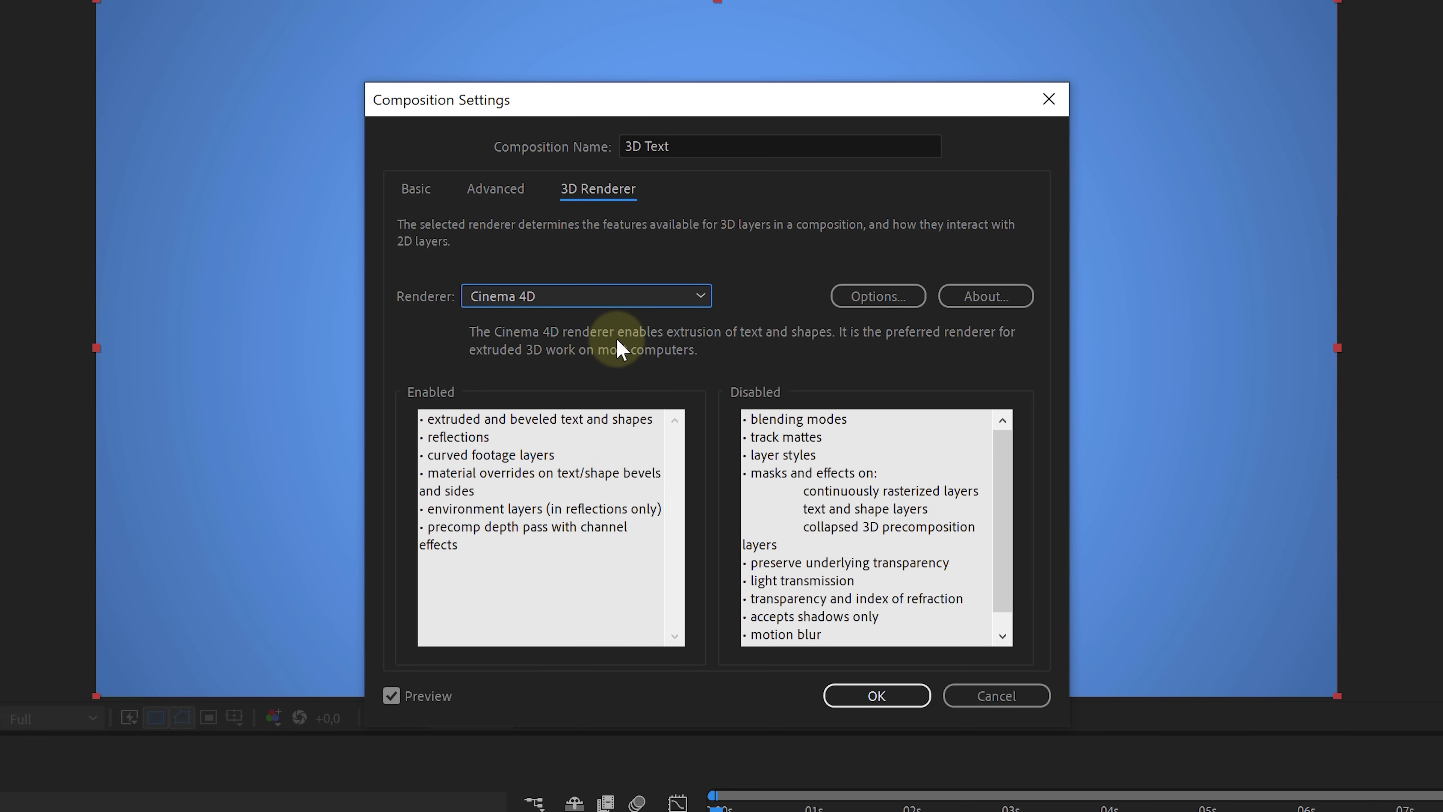
pyautogui.click(870, 296)
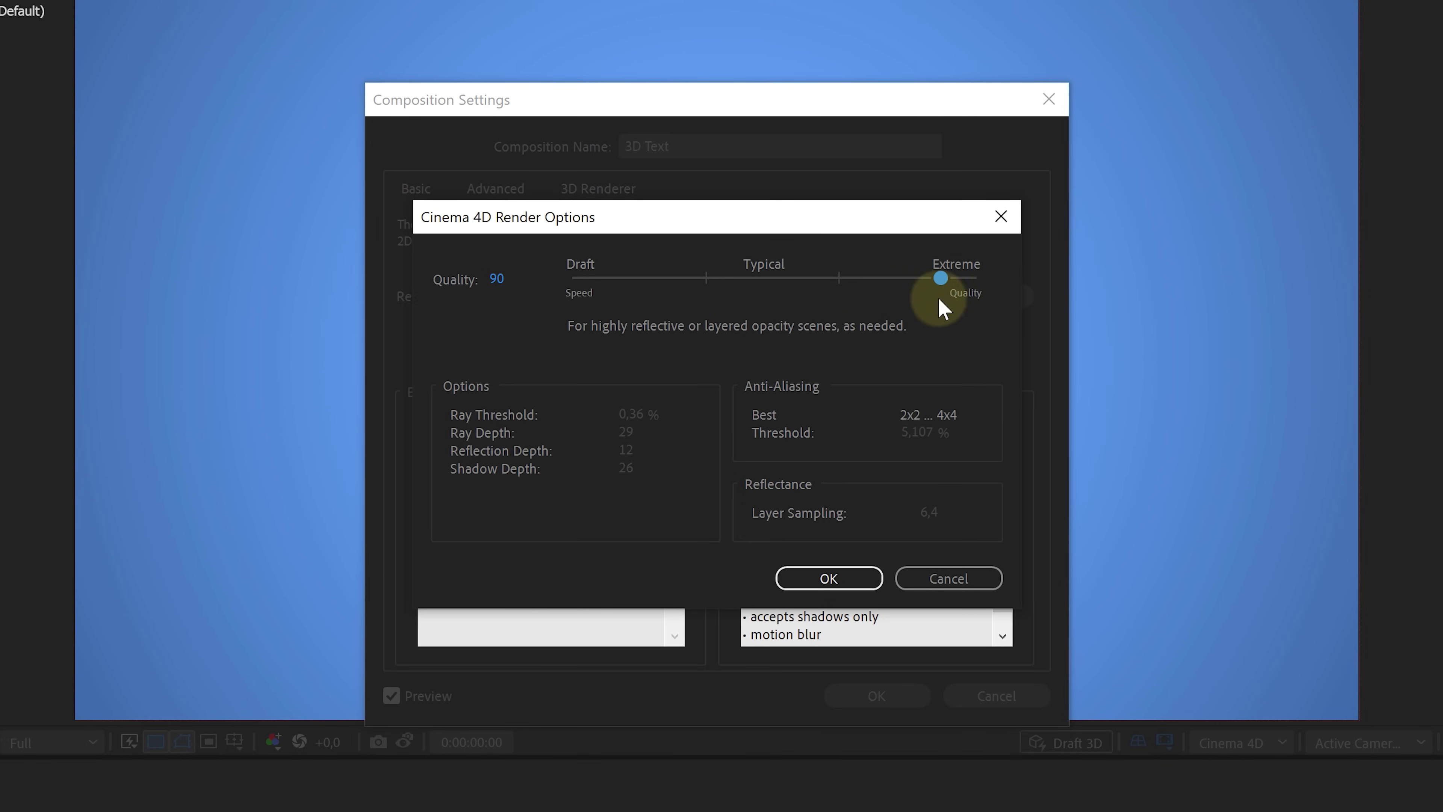
pyautogui.click(829, 578)
# - Apply the composition settings, make the text a 3D layer and expand its Geometry Options
pyautogui.click(877, 696)
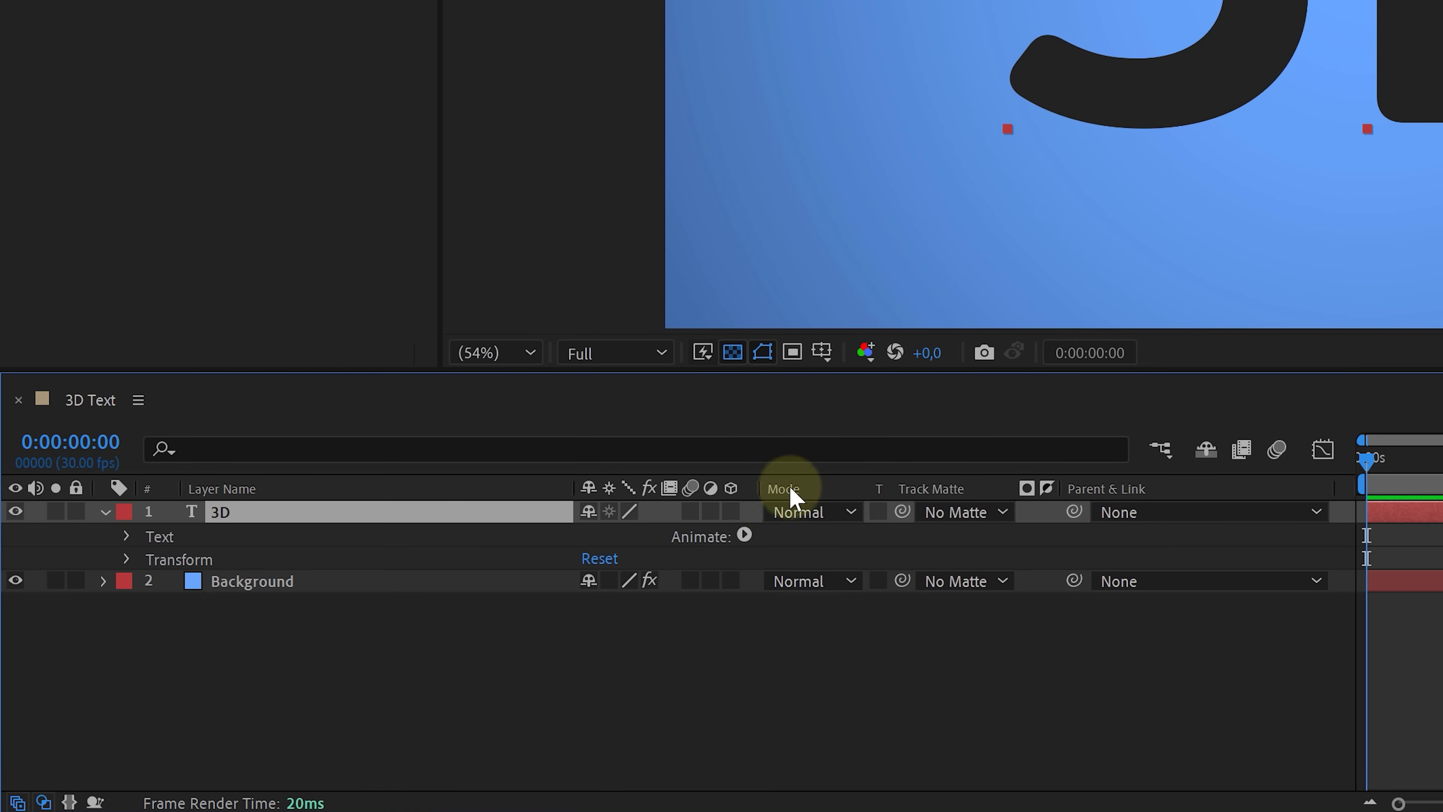
pyautogui.click(731, 512)
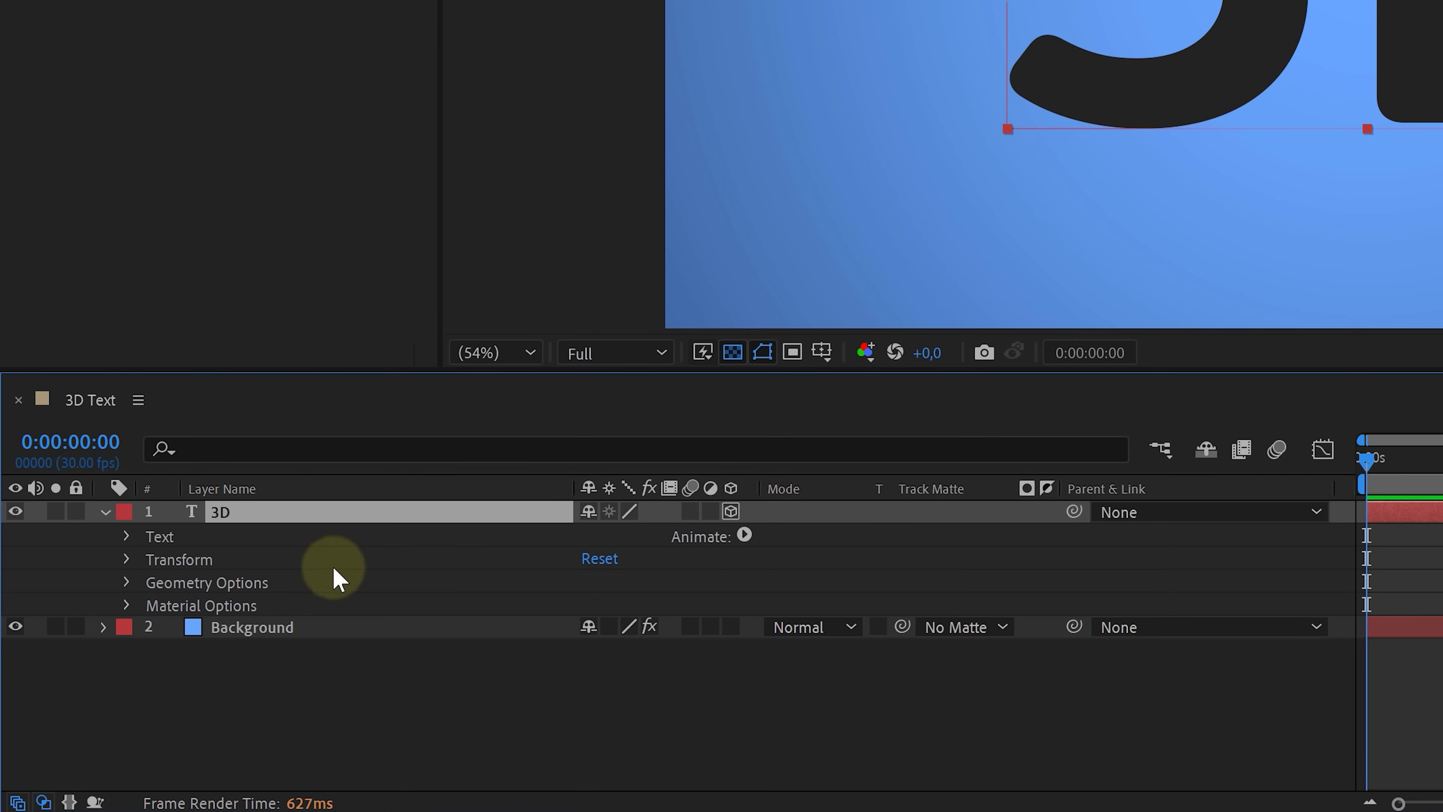
pyautogui.click(278, 580)
pyautogui.click(271, 611)
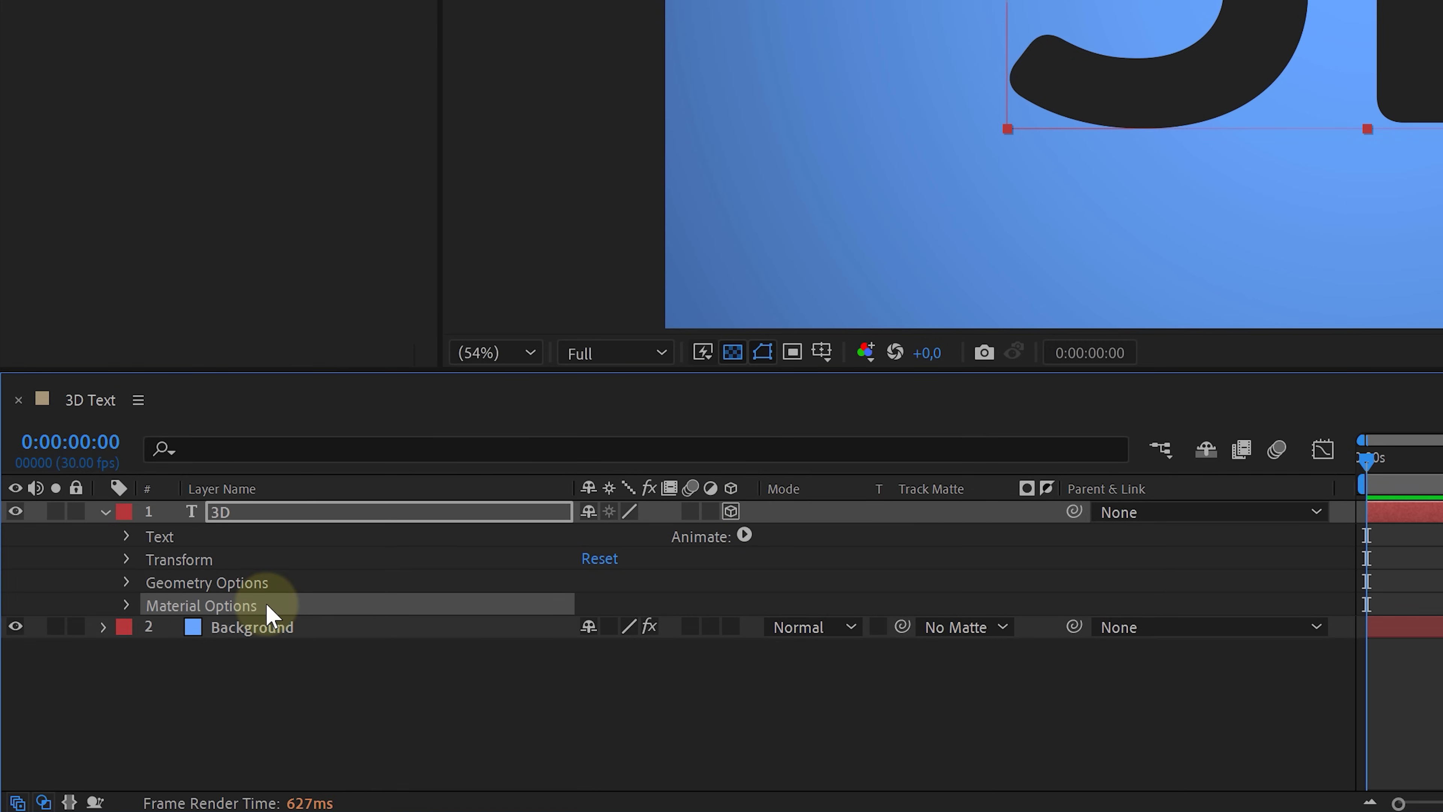
pyautogui.click(127, 582)
pyautogui.click(639, 669)
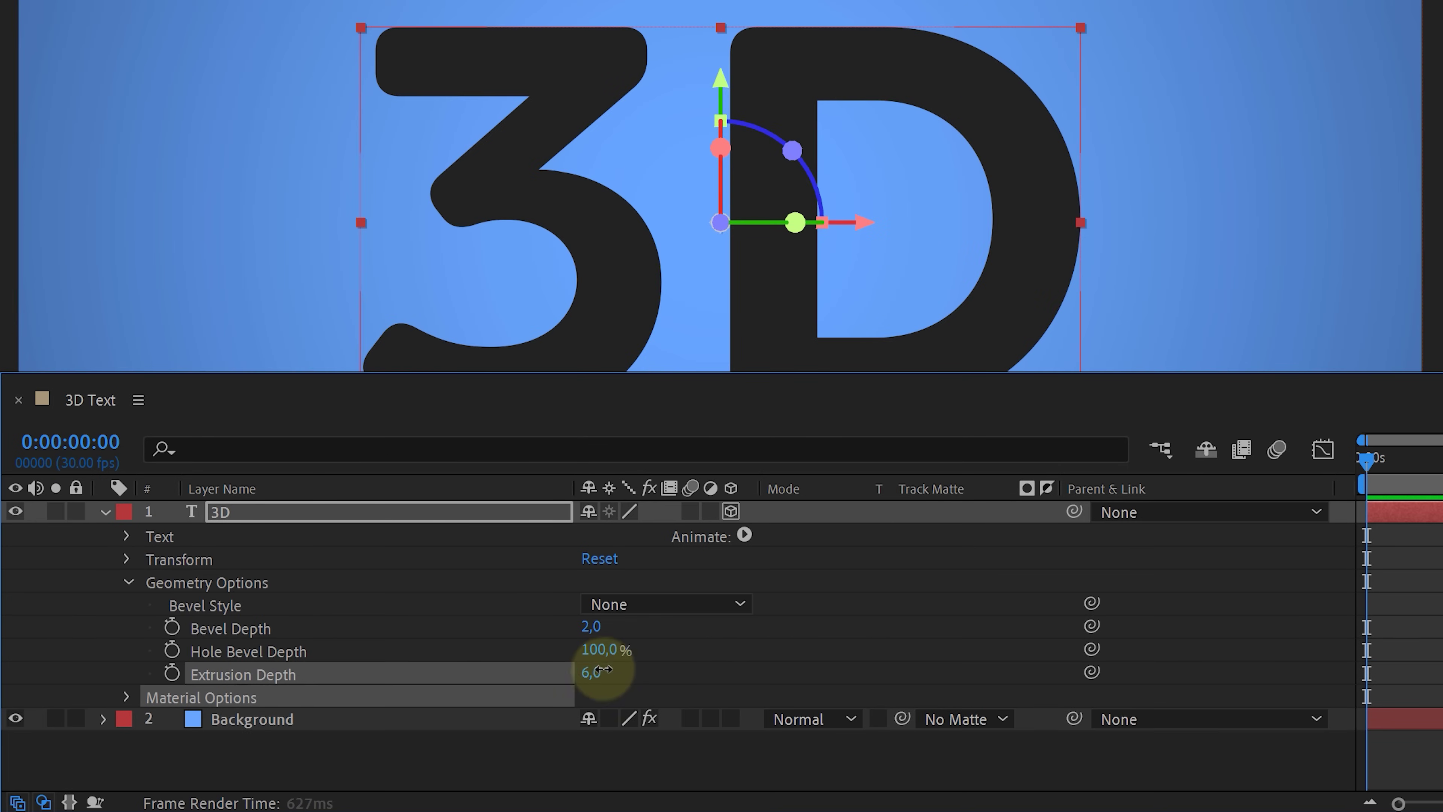
# - Extrude the text to depth 647 with a convex 6,8 bevel, then preview it rotating
pyautogui.moveTo(875, 661); pyautogui.dragTo(602, 672)
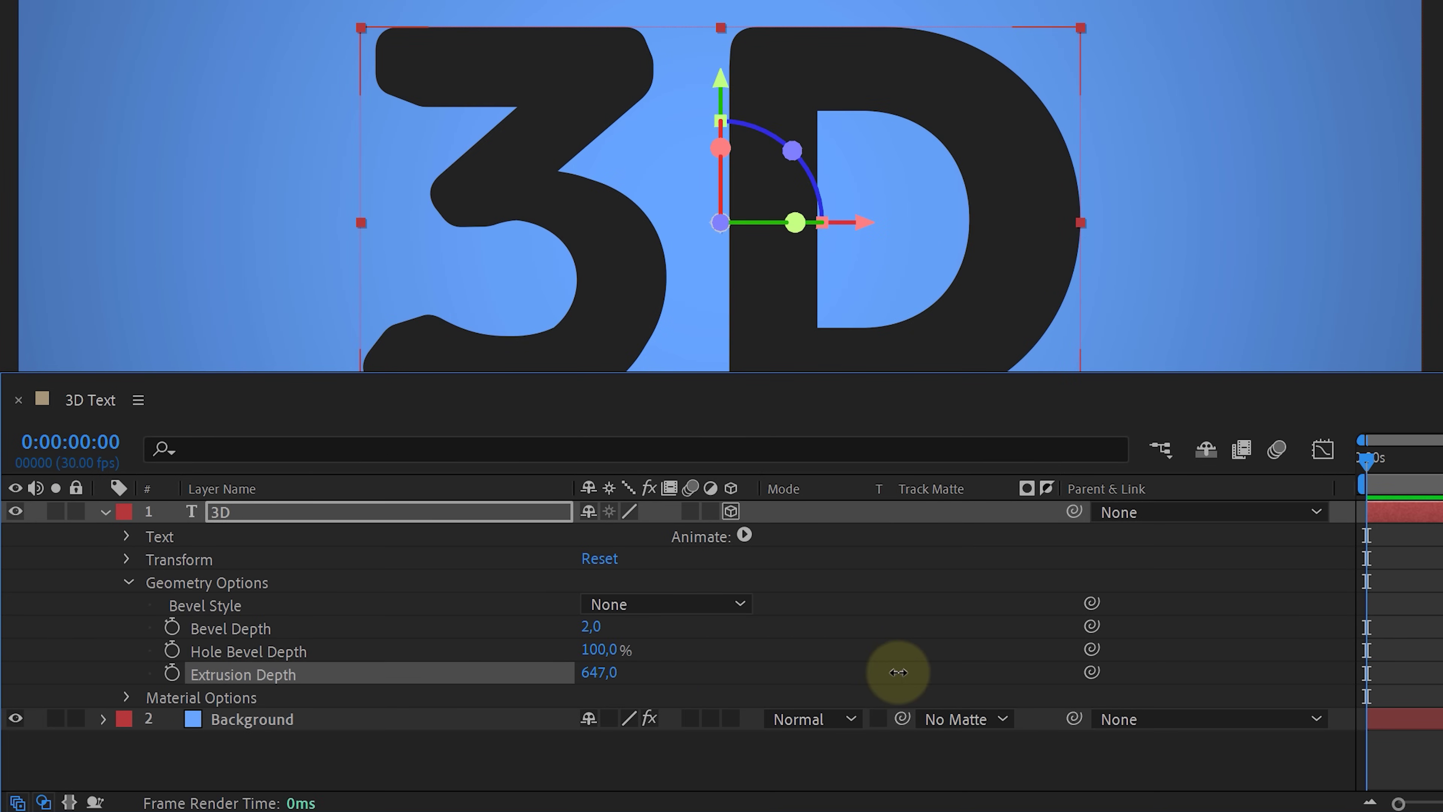
pyautogui.moveTo(889, 677); pyautogui.dragTo(898, 672)
pyautogui.moveTo(591, 626); pyautogui.dragTo(628, 624)
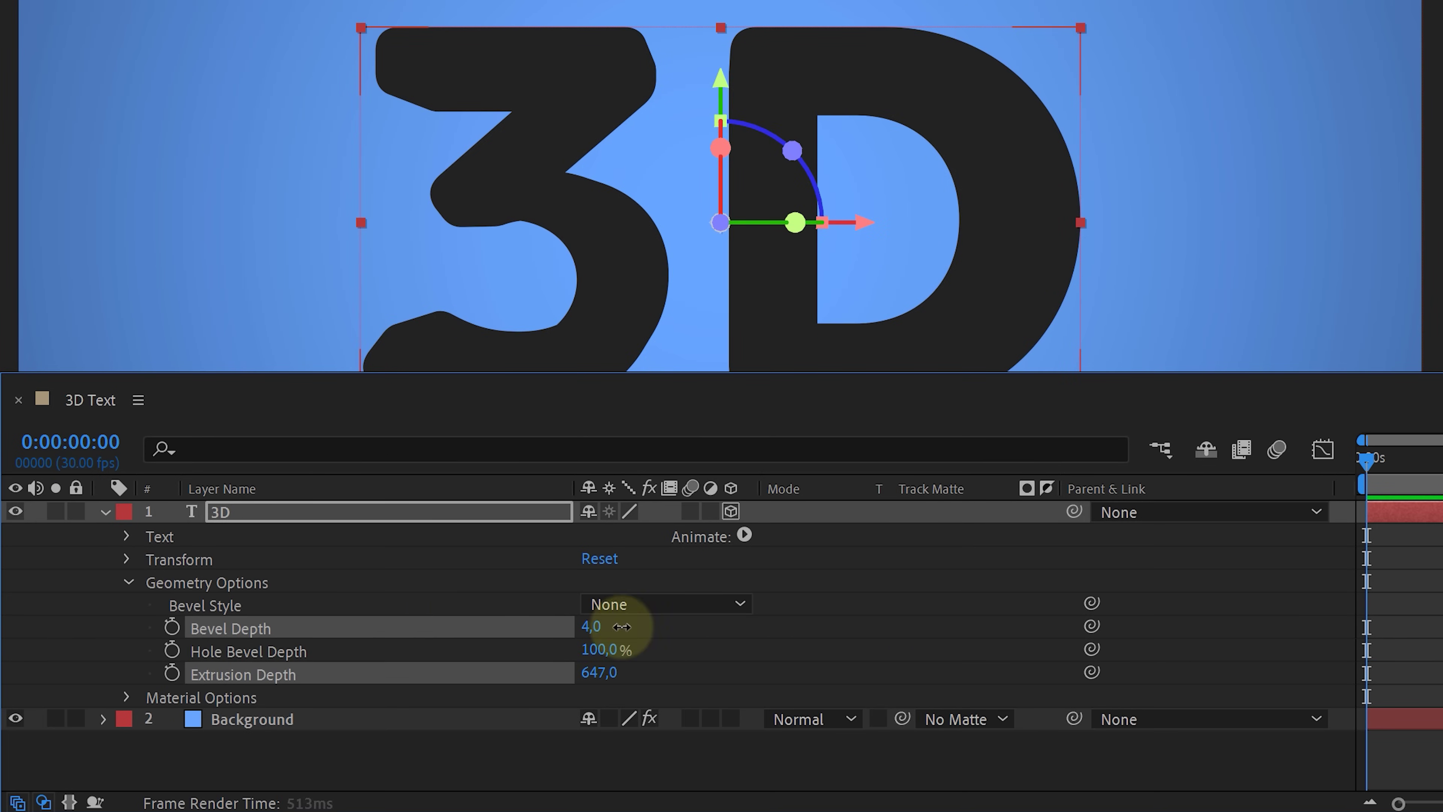
pyautogui.click(127, 582)
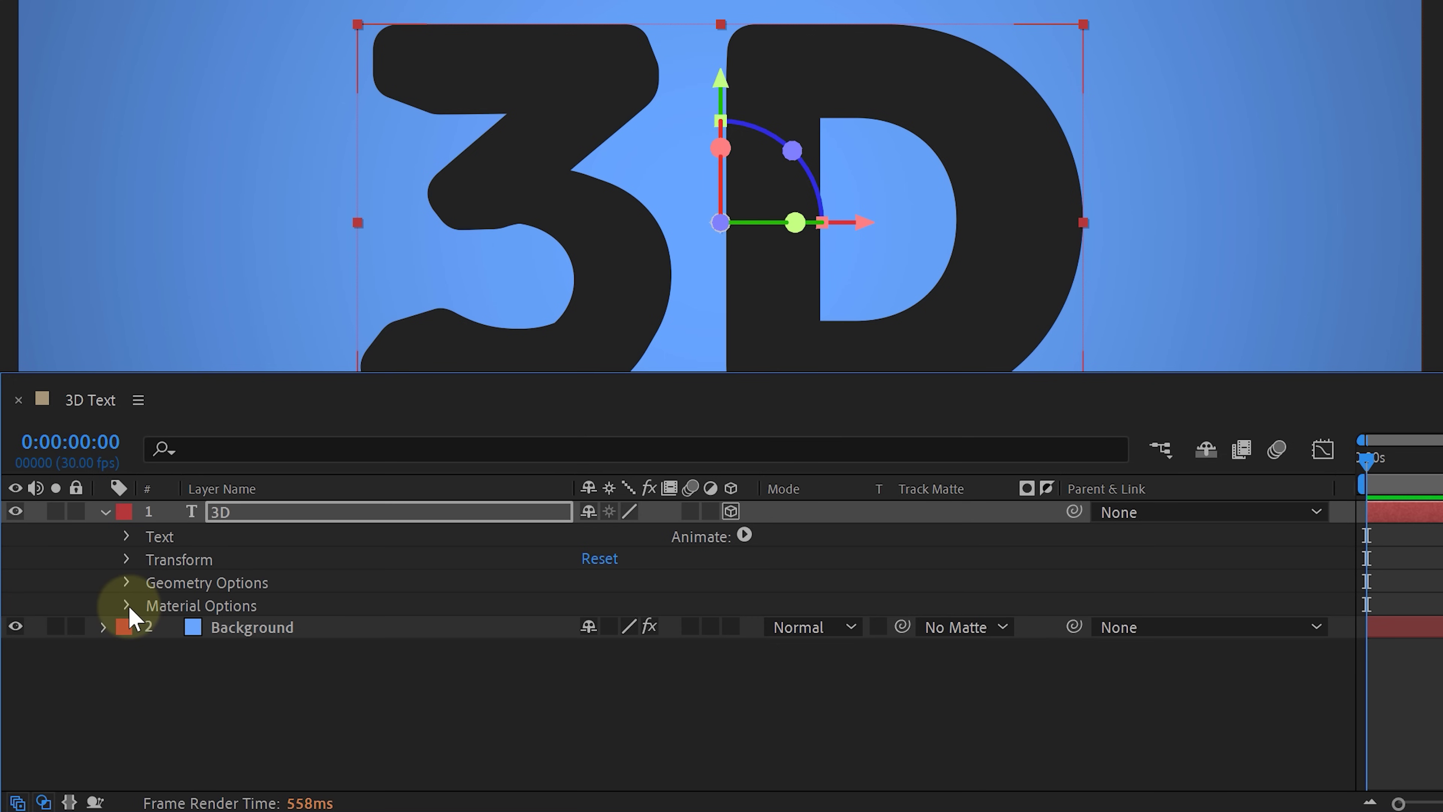
pyautogui.click(126, 605)
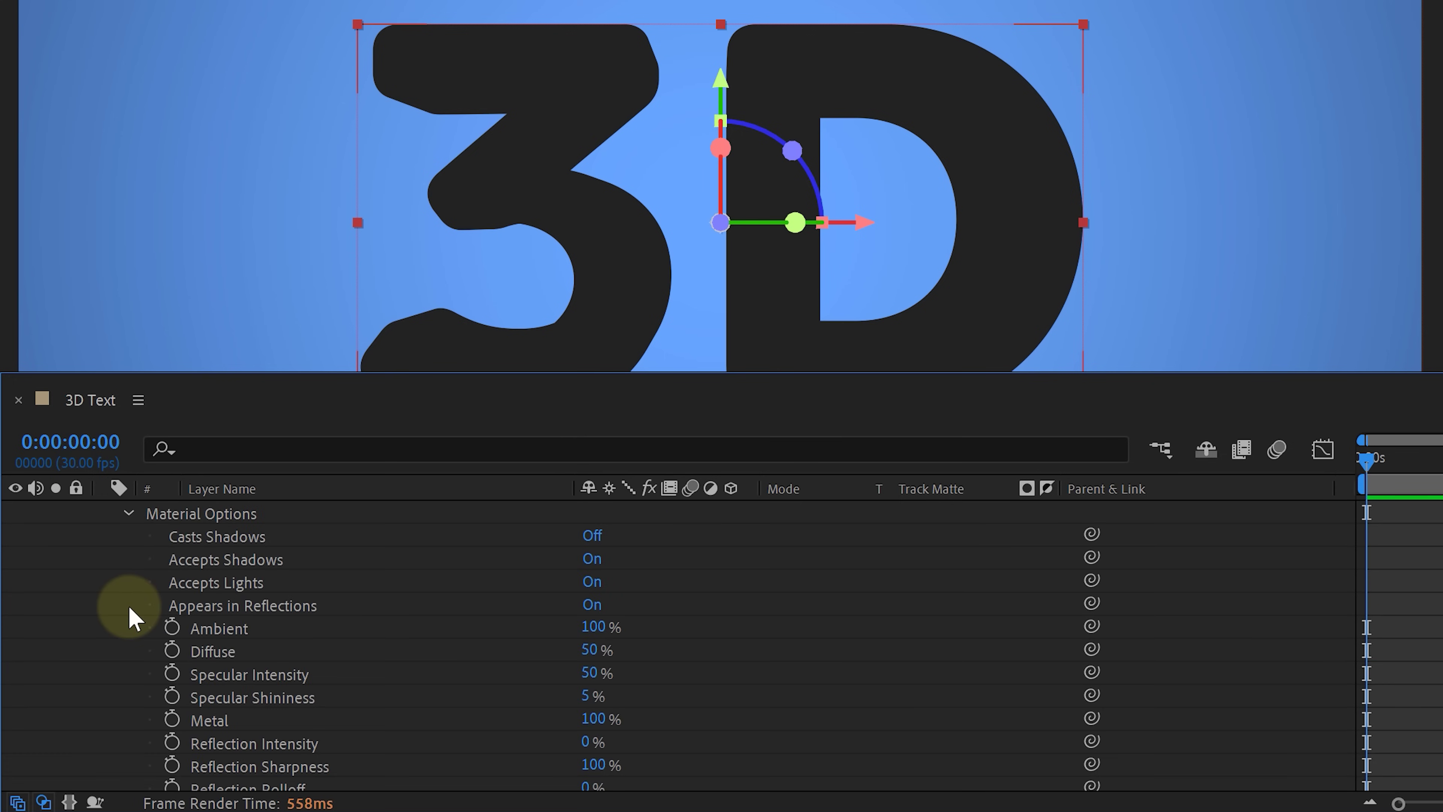
pyautogui.rightClick(621, 376)
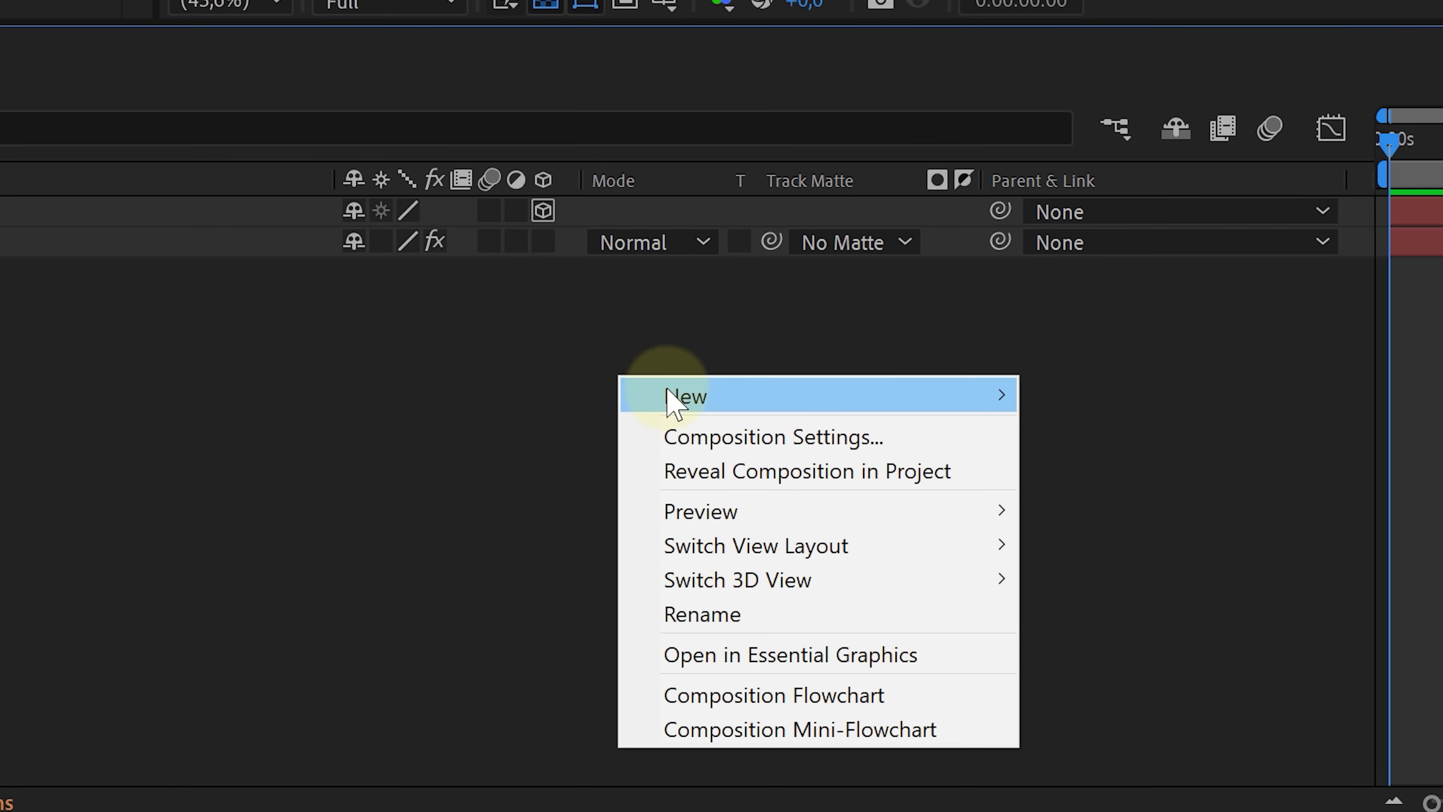
pyautogui.moveTo(992, 400)
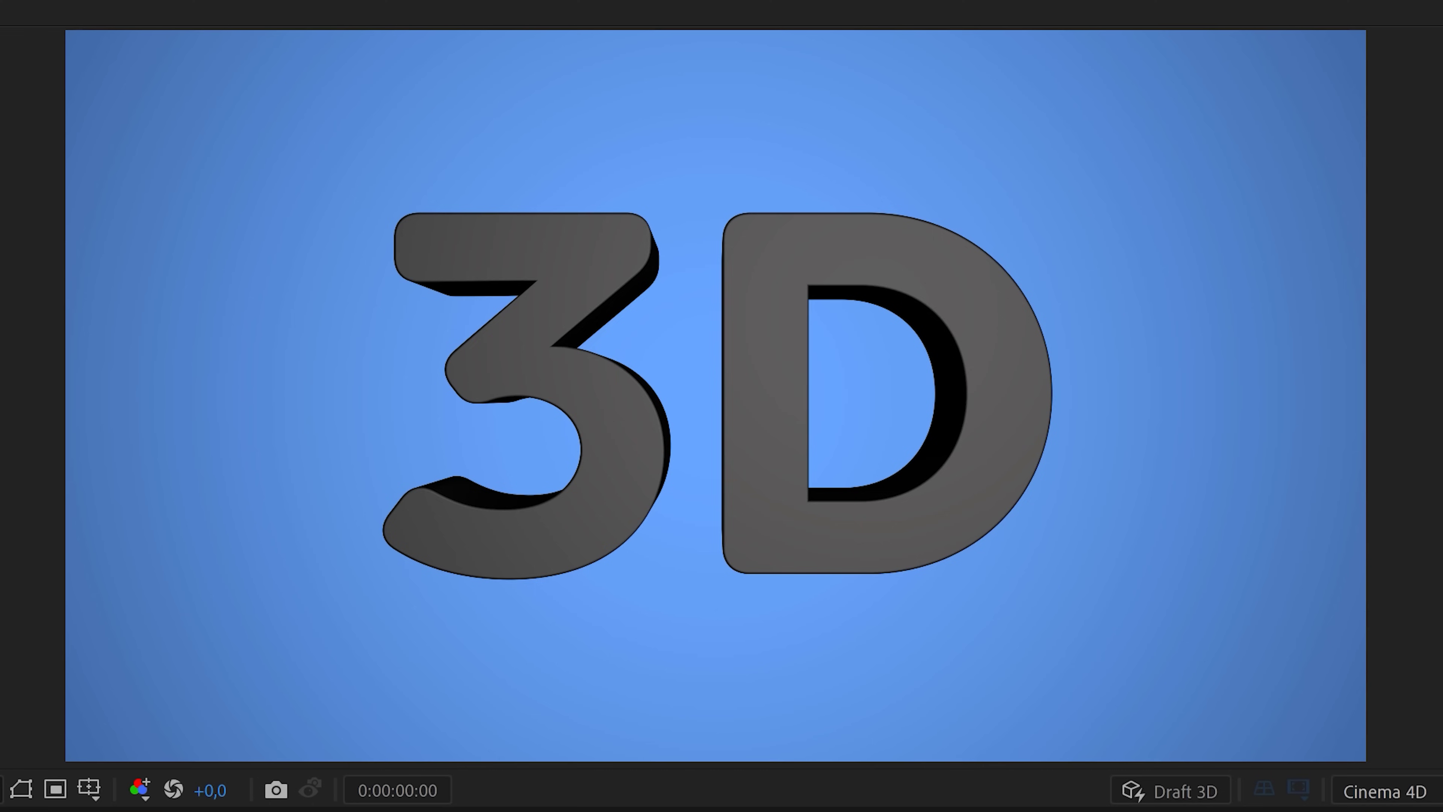
pyautogui.press('space')
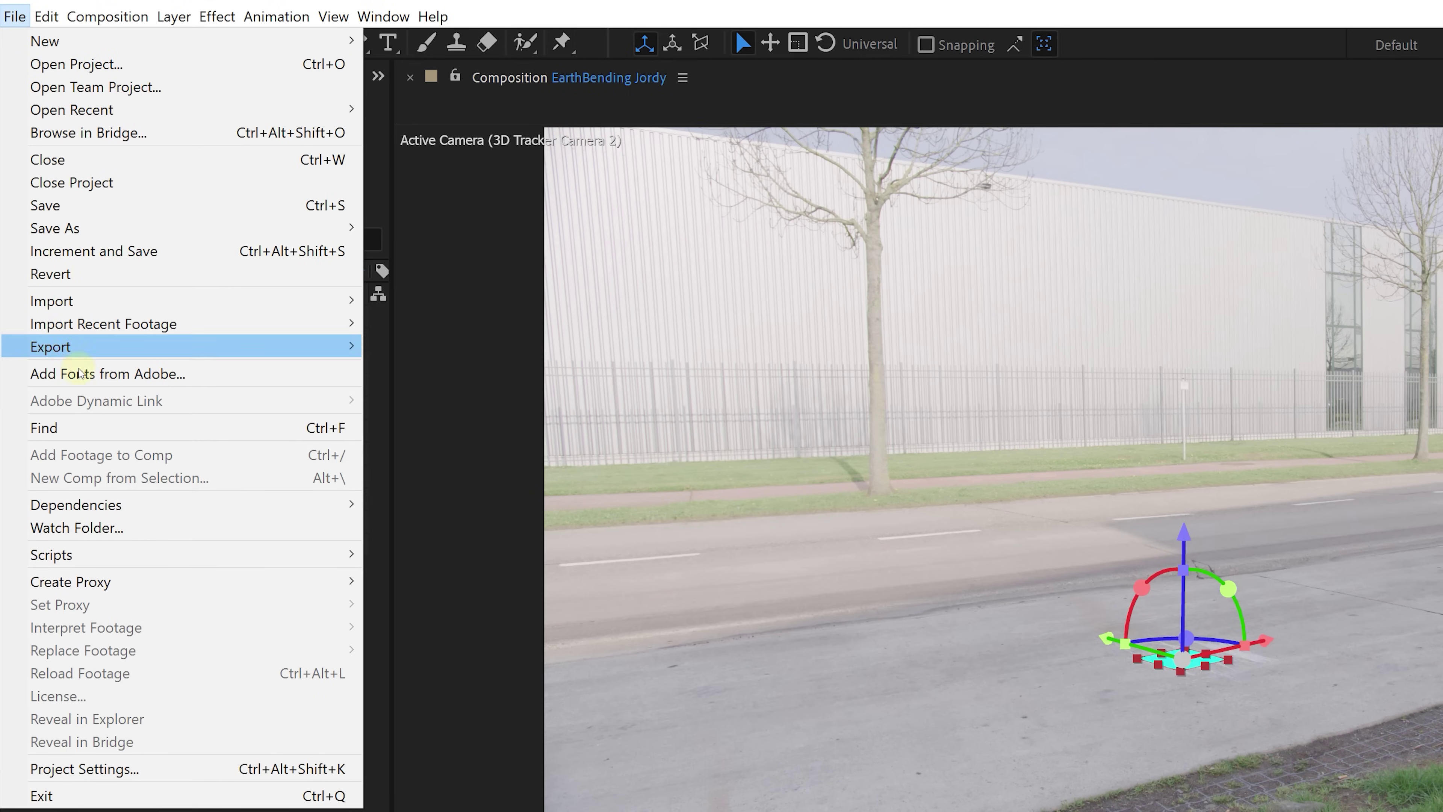
# - Run the Normalize Track.jsxbin script from File > Scripts
pyautogui.moveTo(130, 556)
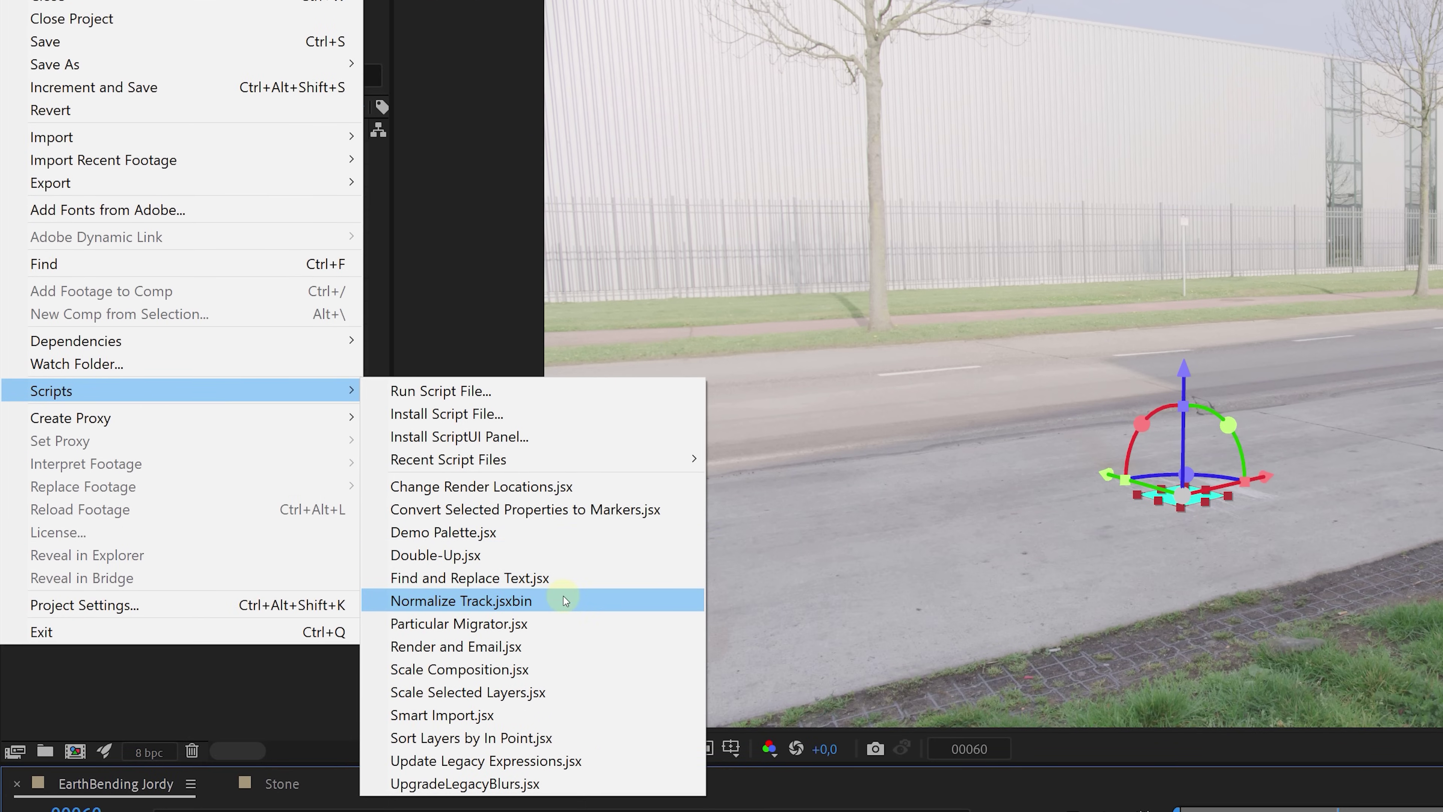
pyautogui.click(565, 601)
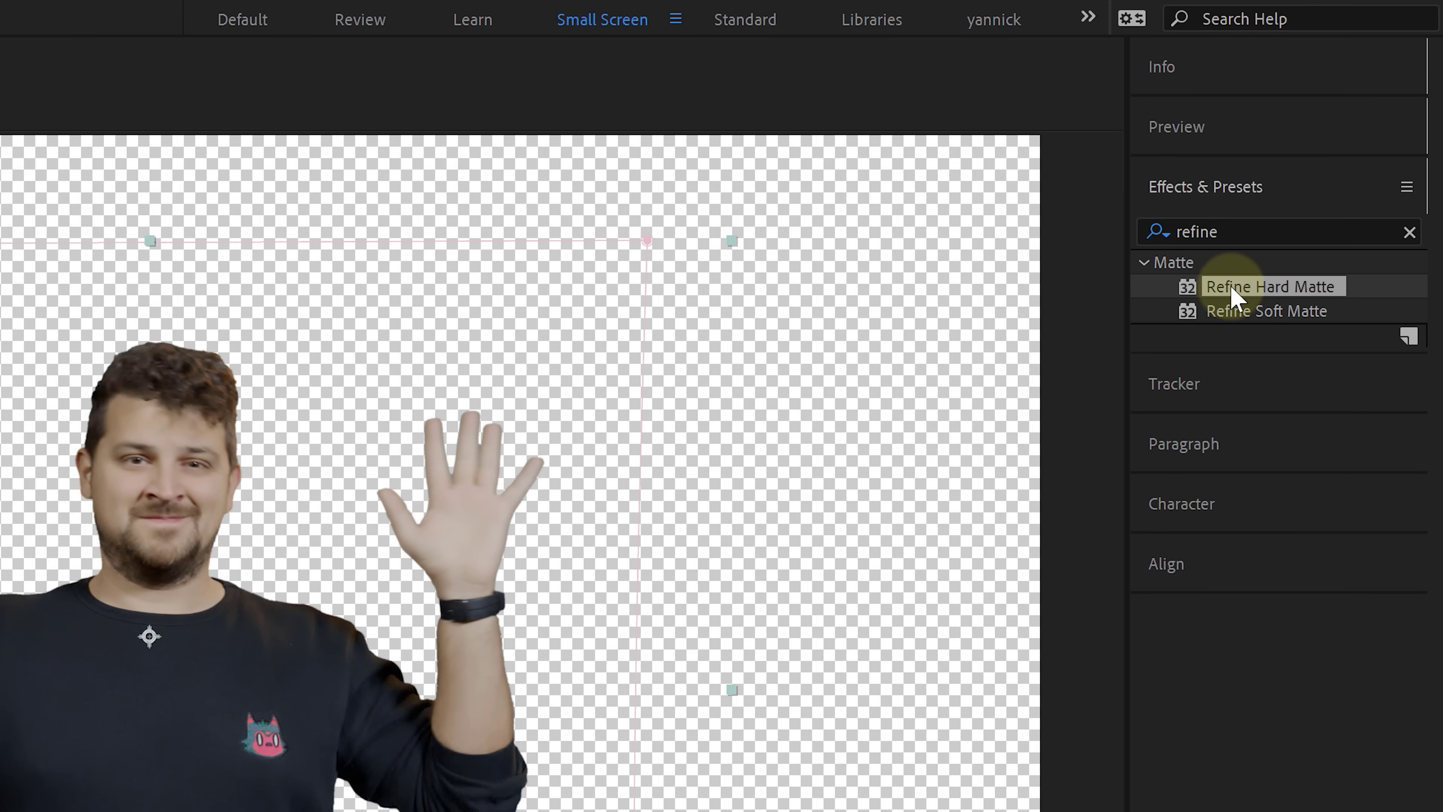
# - Apply Refine Hard Matte to the presenter, keeping Feather at 2,0 and motion blur off
pyautogui.moveTo(1301, 293); pyautogui.dragTo(187, 248)
pyautogui.moveTo(267, 196); pyautogui.dragTo(1099, 88)
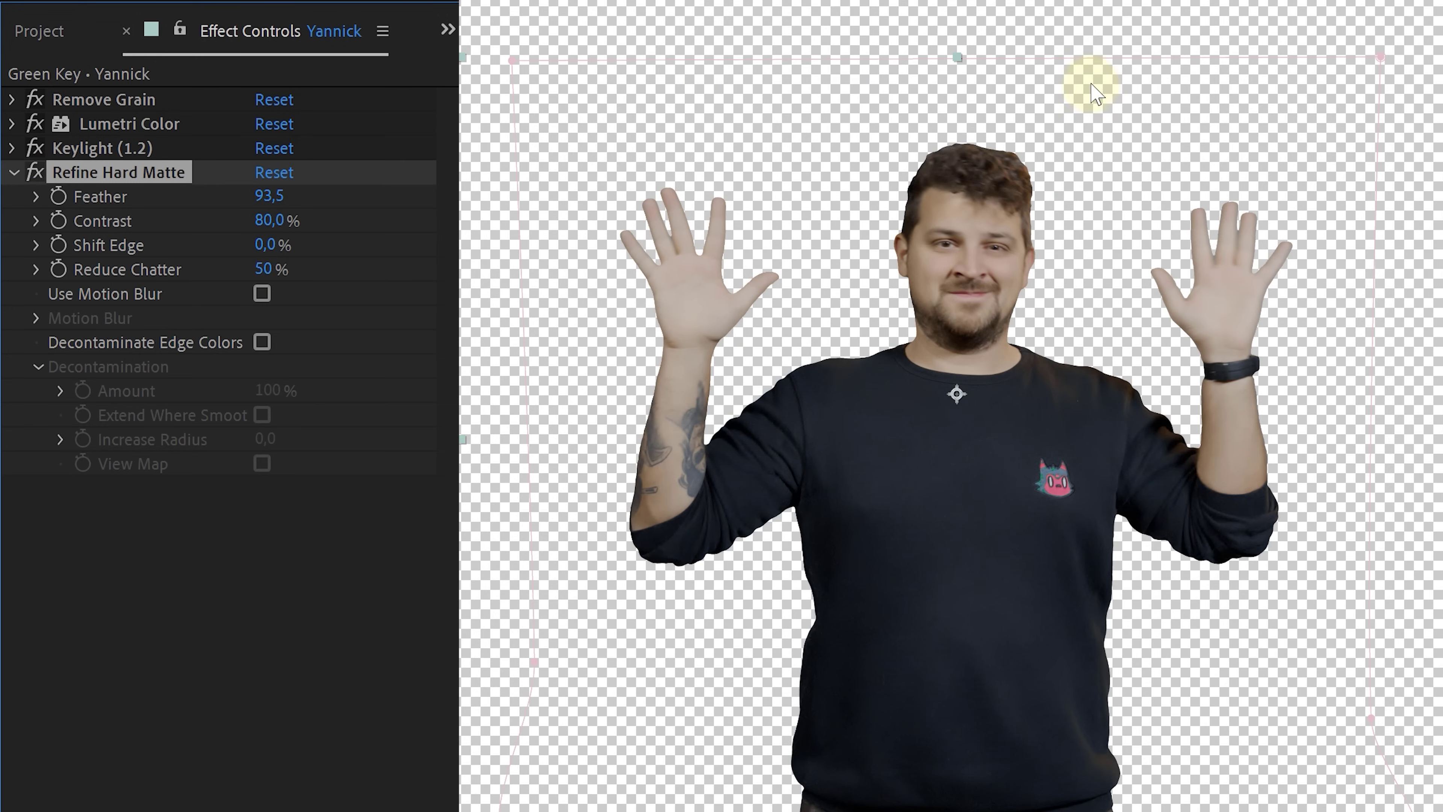
pyautogui.hotkey('ctrl', 'z')
pyautogui.click(379, 223)
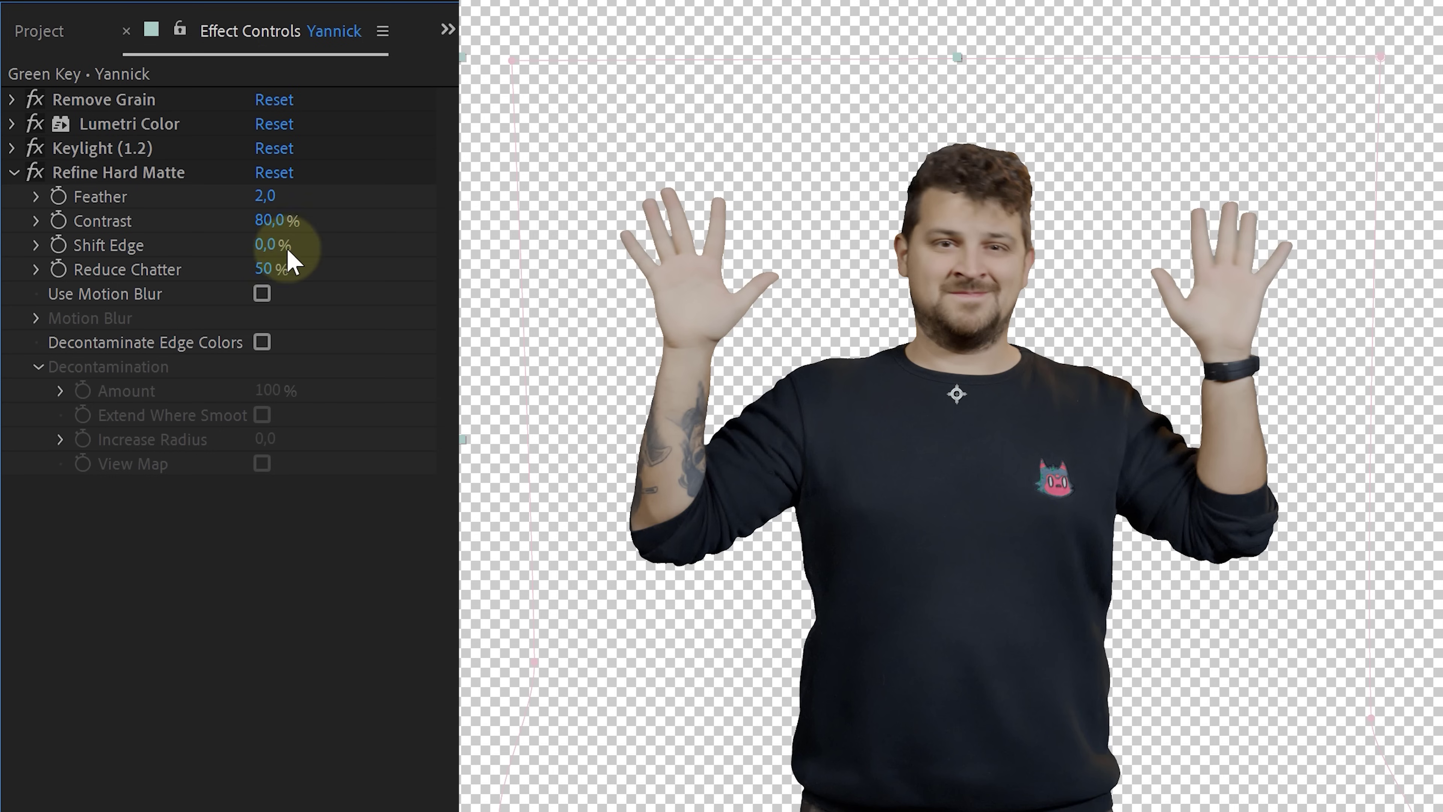
pyautogui.click(261, 294)
pyautogui.click(262, 294)
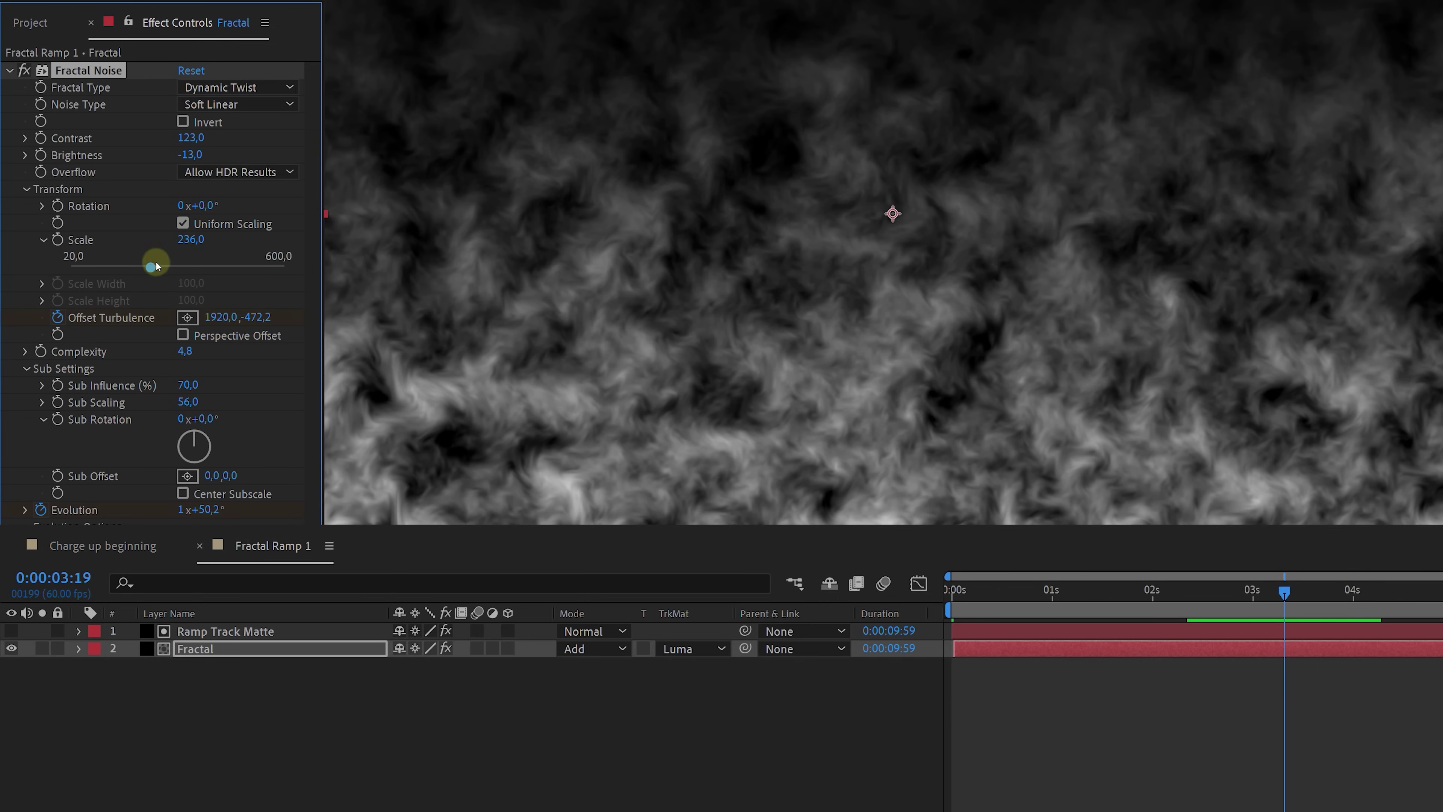
# - Raise the Fractal Noise Scale to 247,7 and return to the Charge up beginning composition
pyautogui.moveTo(156, 265); pyautogui.dragTo(146, 276)
pyautogui.click(145, 545)
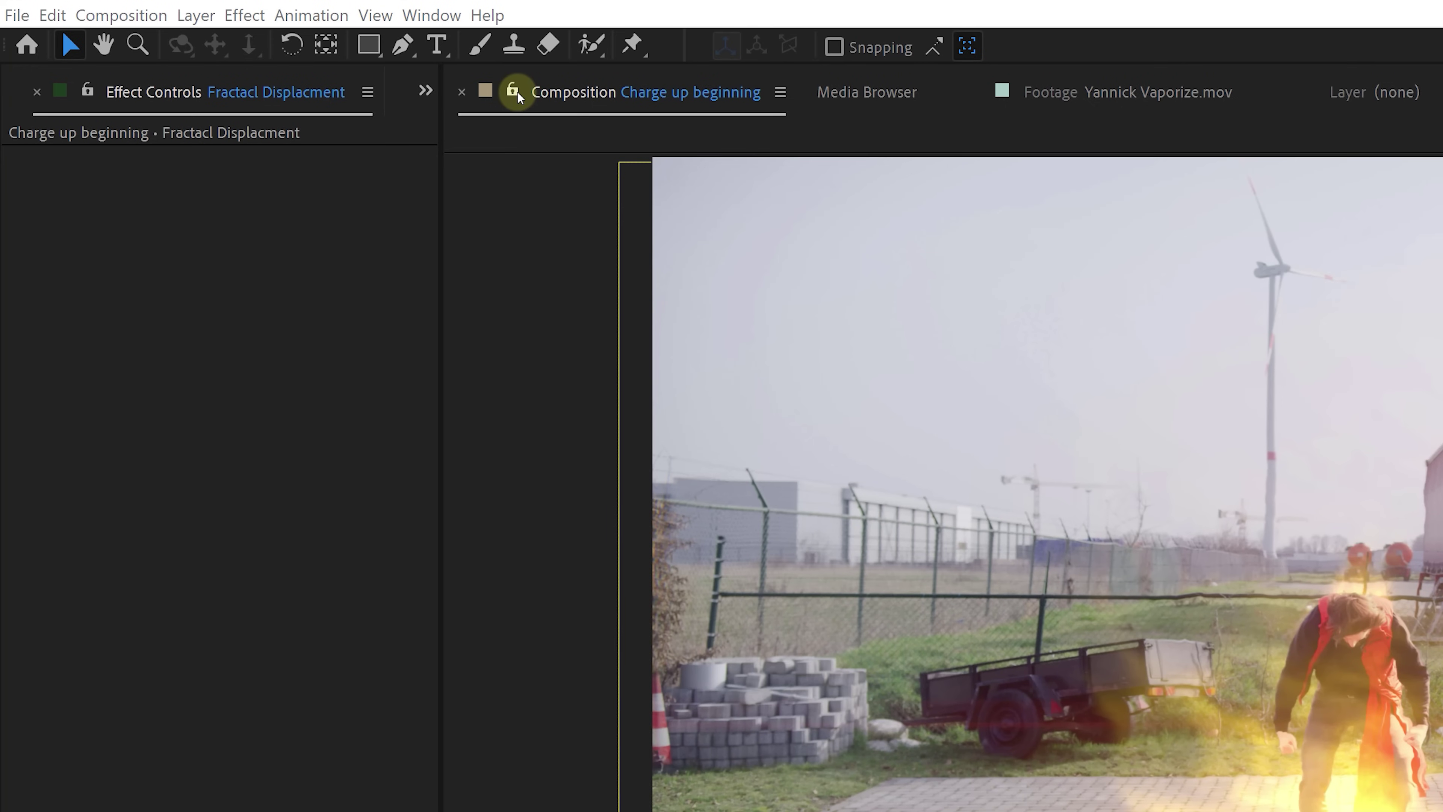
# - Lock the viewer on Charge up beginning and open a second composition viewer
pyautogui.click(517, 92)
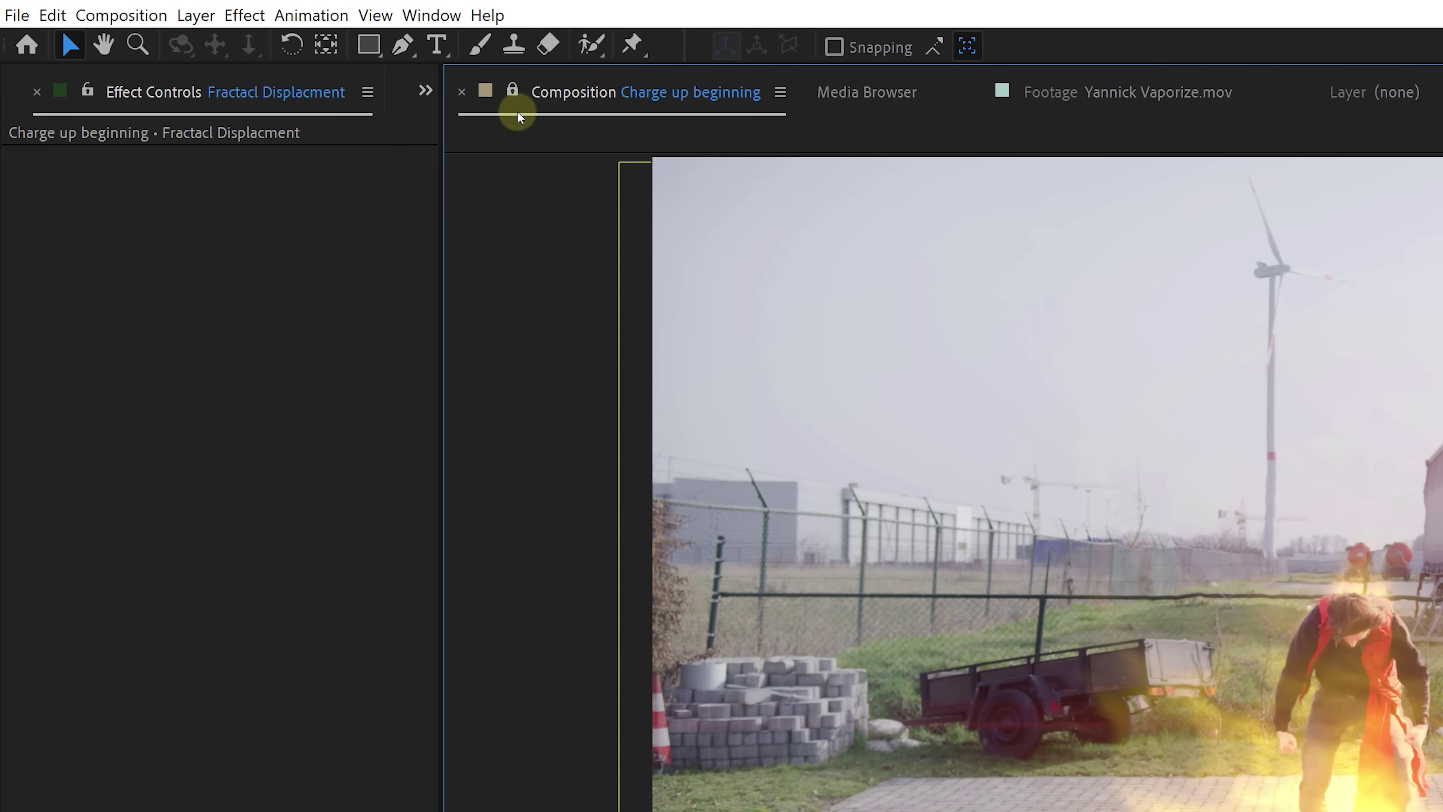
pyautogui.click(375, 16)
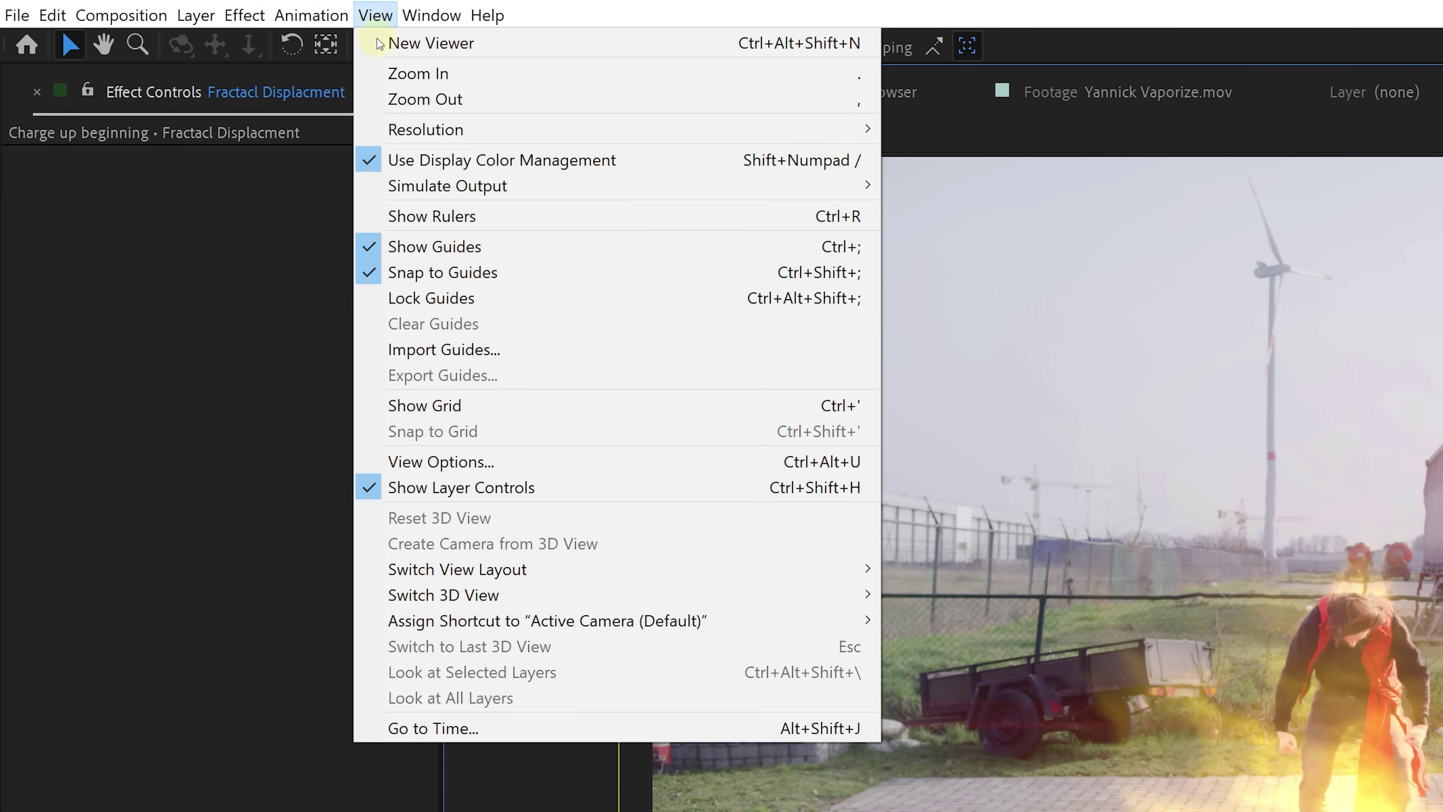
pyautogui.click(379, 49)
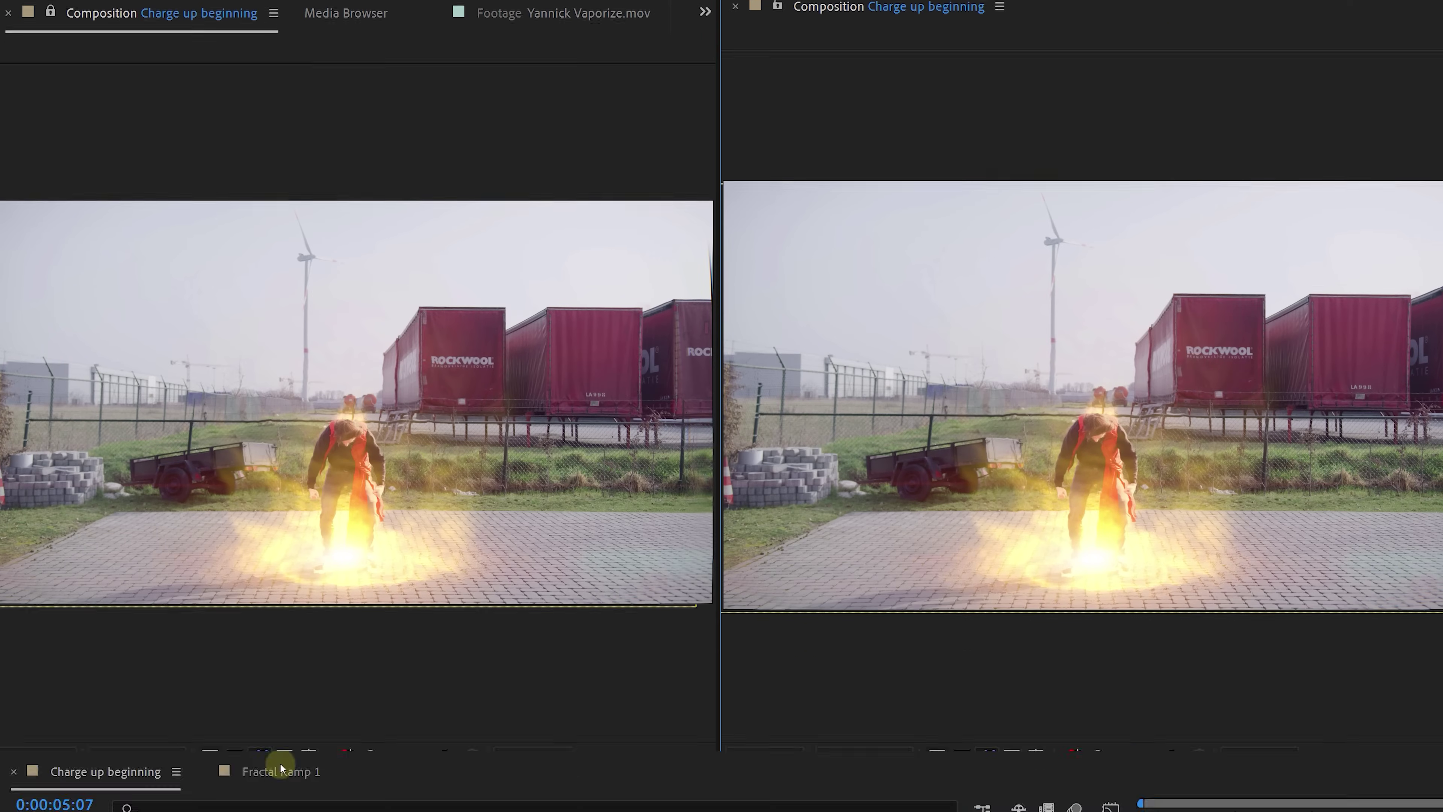
# - Show Fractal Ramp 1 at 0:00:03:19 and raise its Fractal Noise Scale to 292,9
pyautogui.click(282, 499)
pyautogui.click(1330, 547)
pyautogui.moveTo(1324, 550); pyautogui.dragTo(1324, 550)
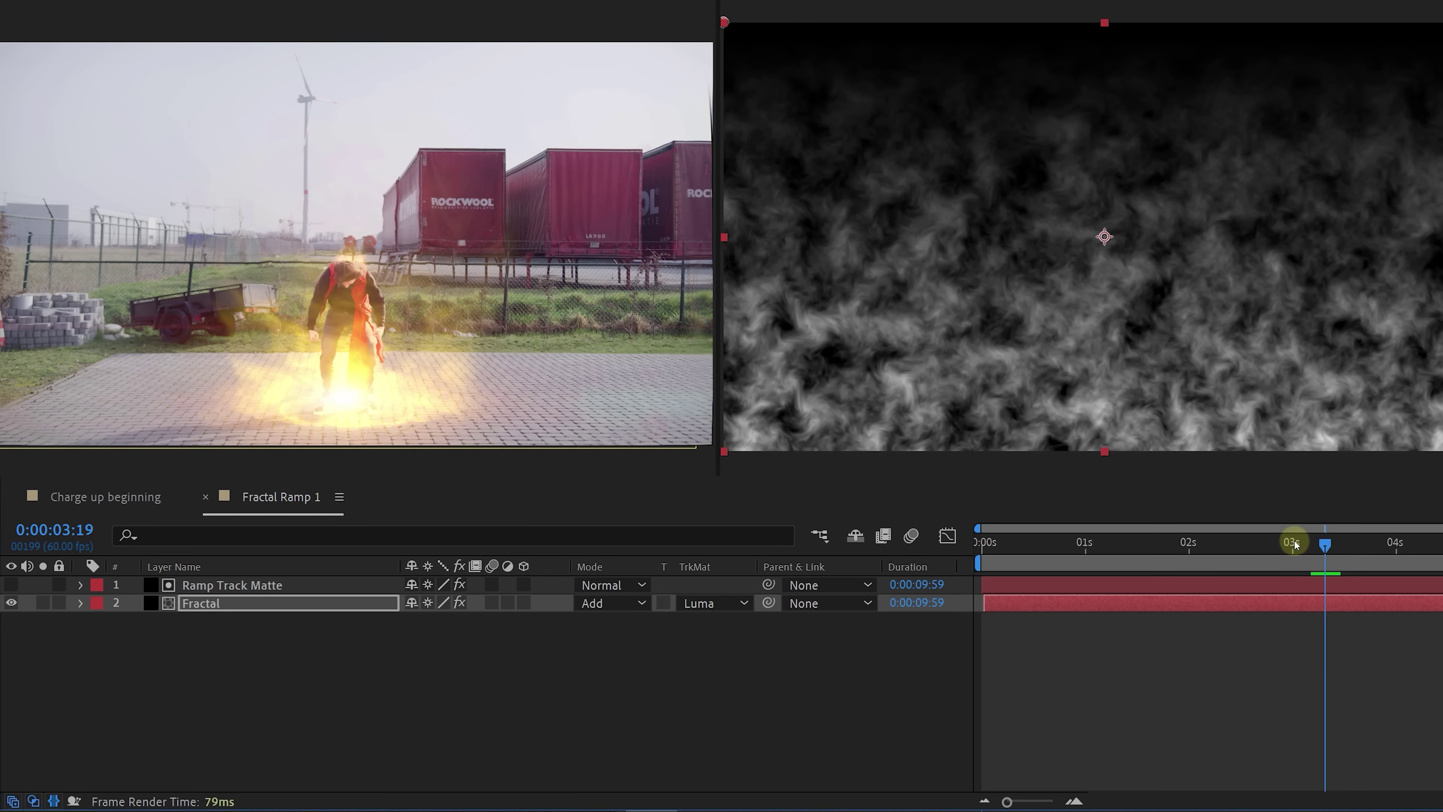
pyautogui.press('F3')
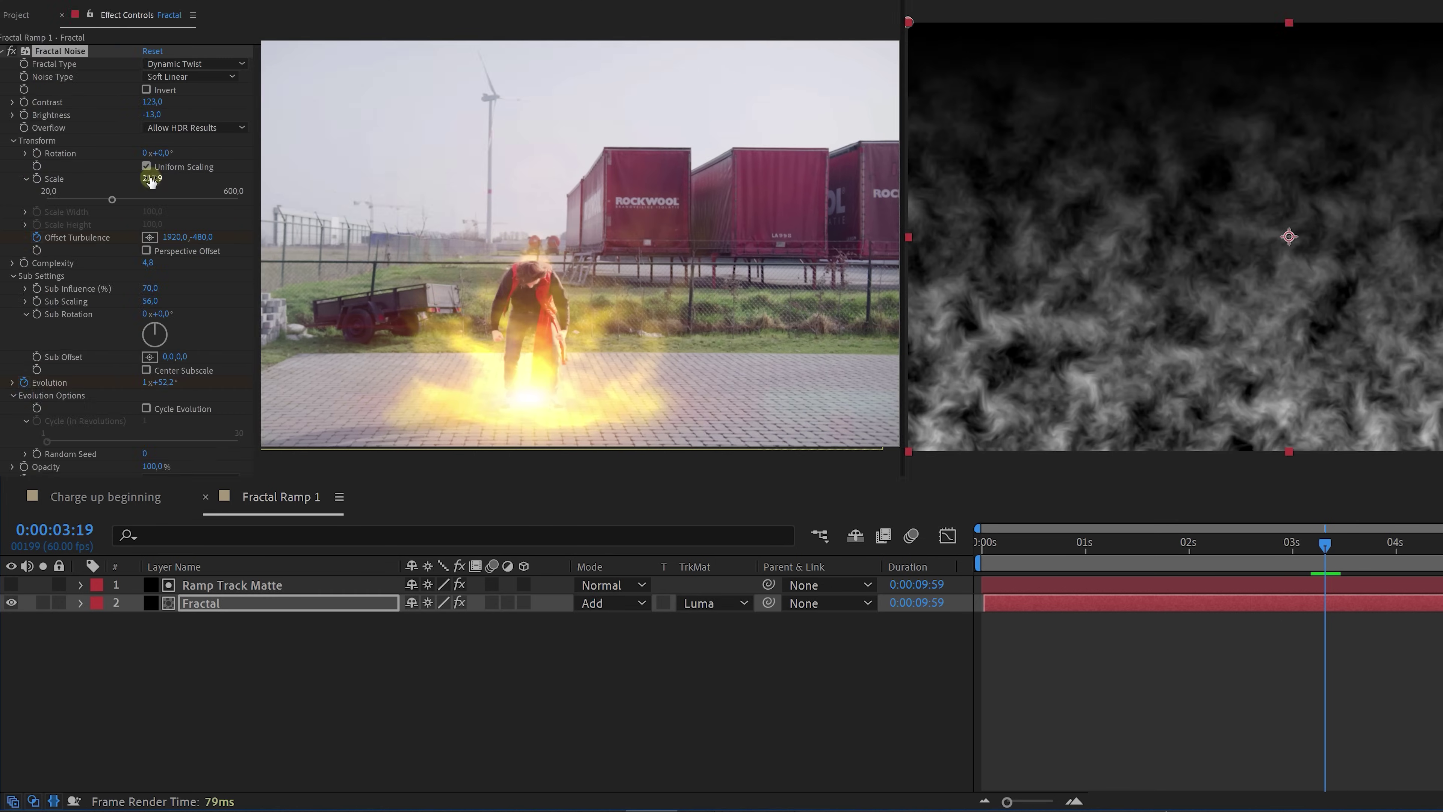
pyautogui.moveTo(153, 179); pyautogui.dragTo(208, 185)
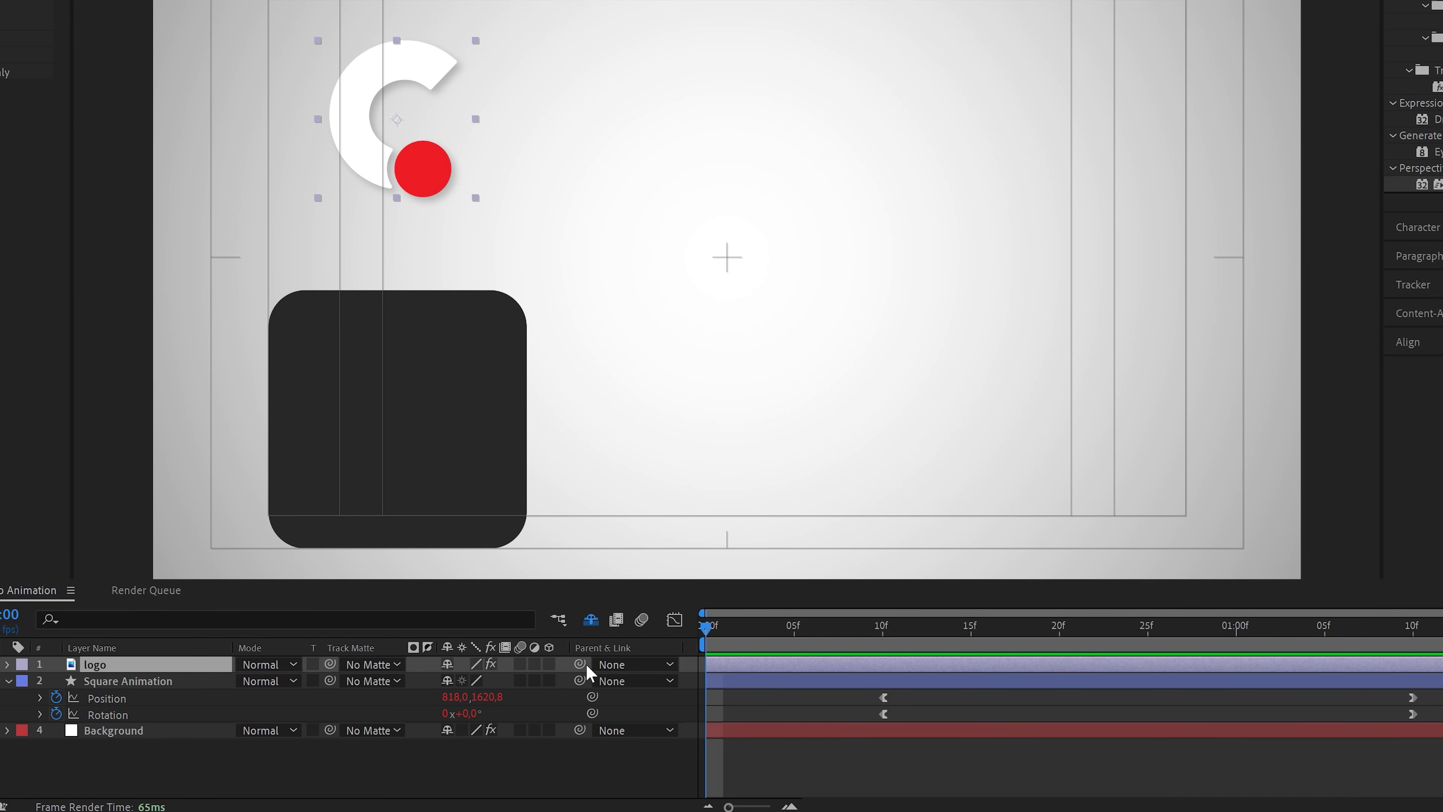
# - Parent the logo to Square Animation, scale it to 37%, and preview the animation
pyautogui.moveTo(579, 664); pyautogui.dragTo(171, 681)
pyautogui.click(206, 751)
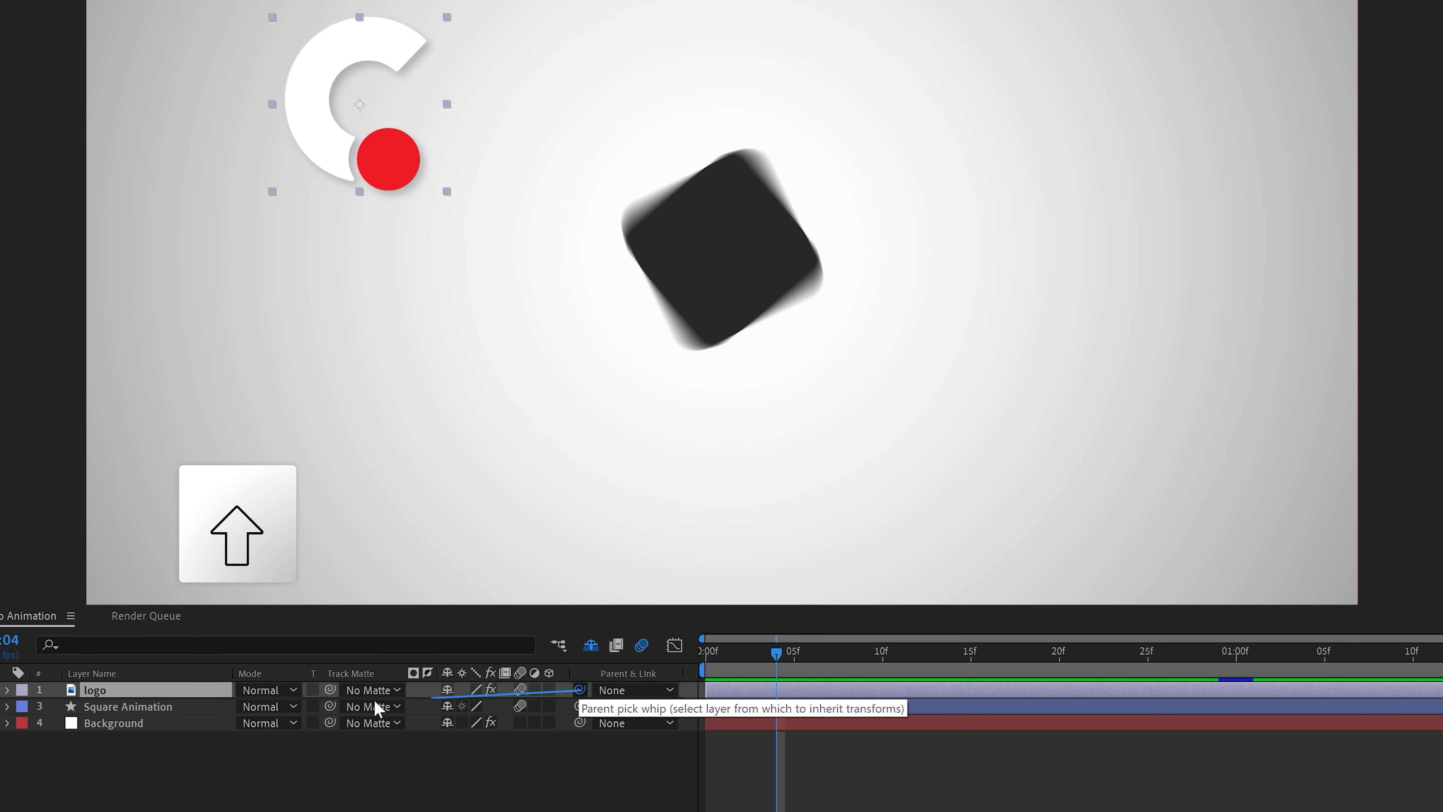
pyautogui.moveTo(169, 705); pyautogui.dragTo(165, 706)
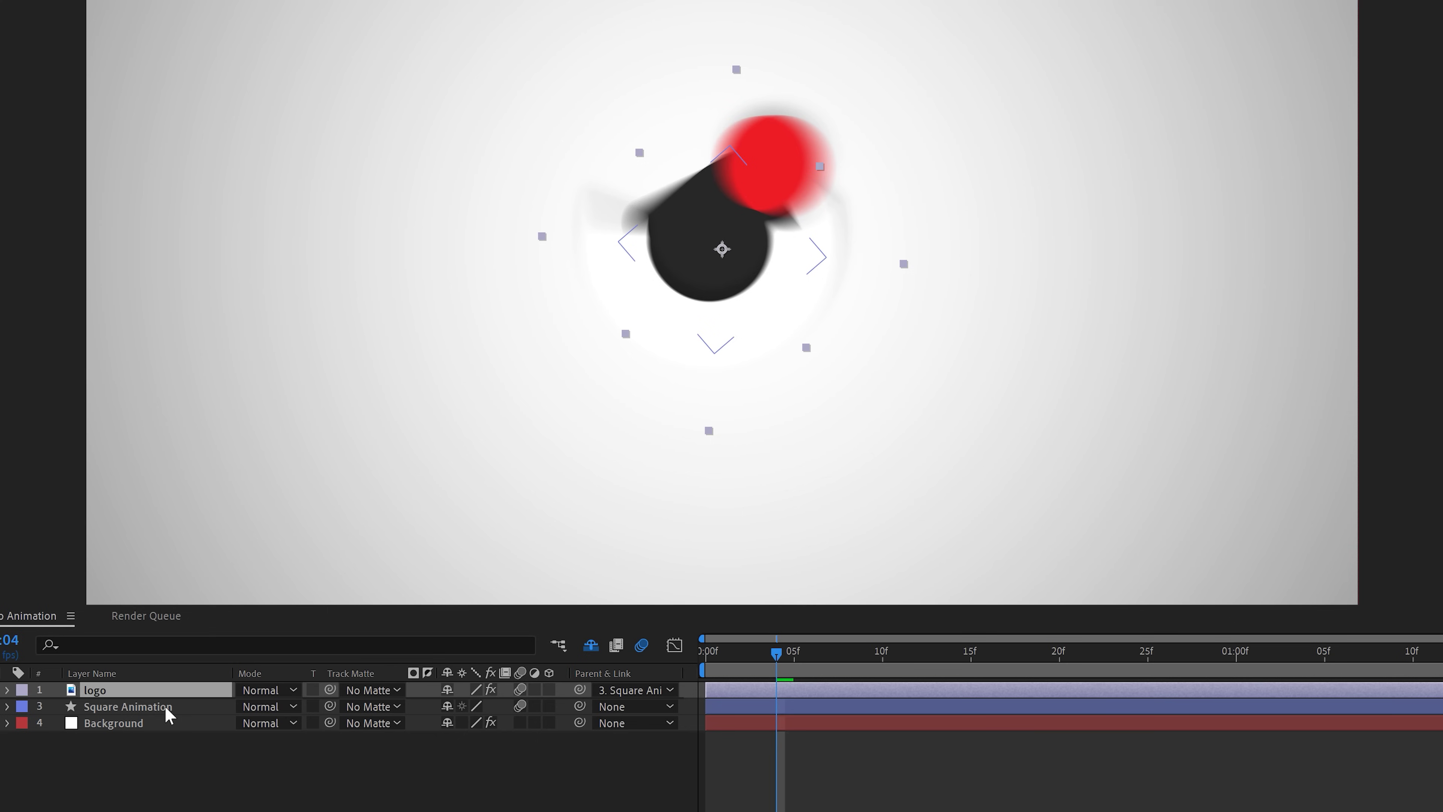
pyautogui.press('s')
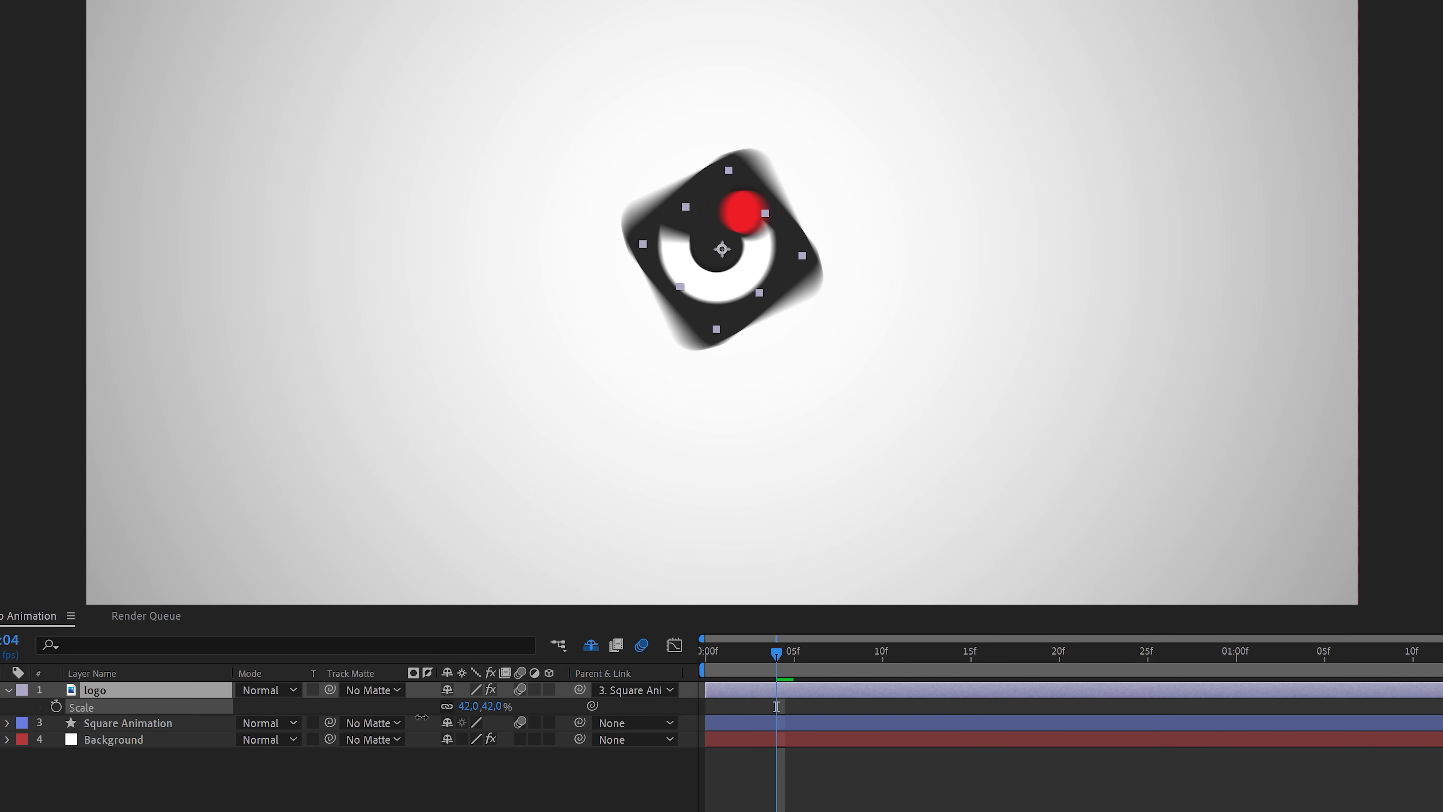
pyautogui.press('space')
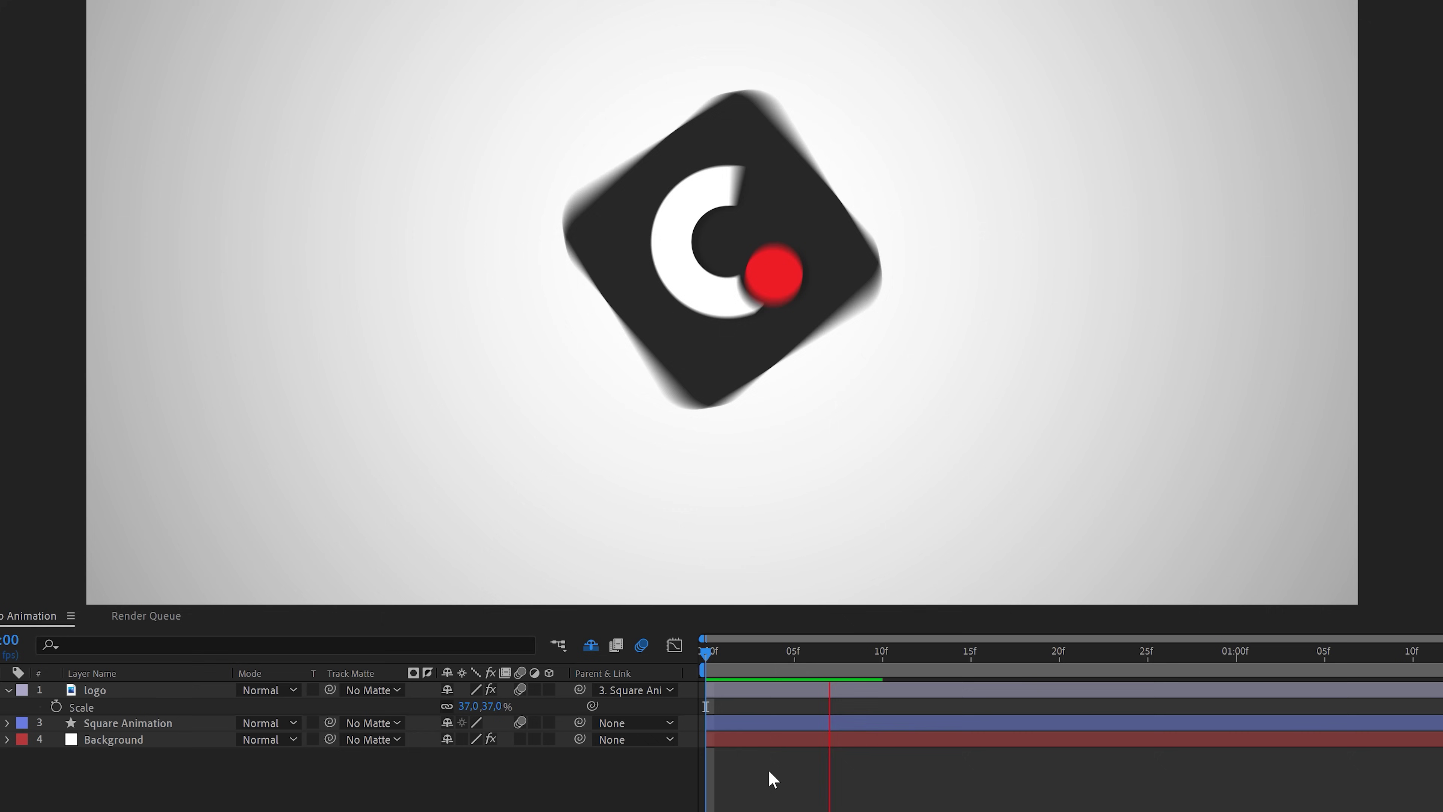